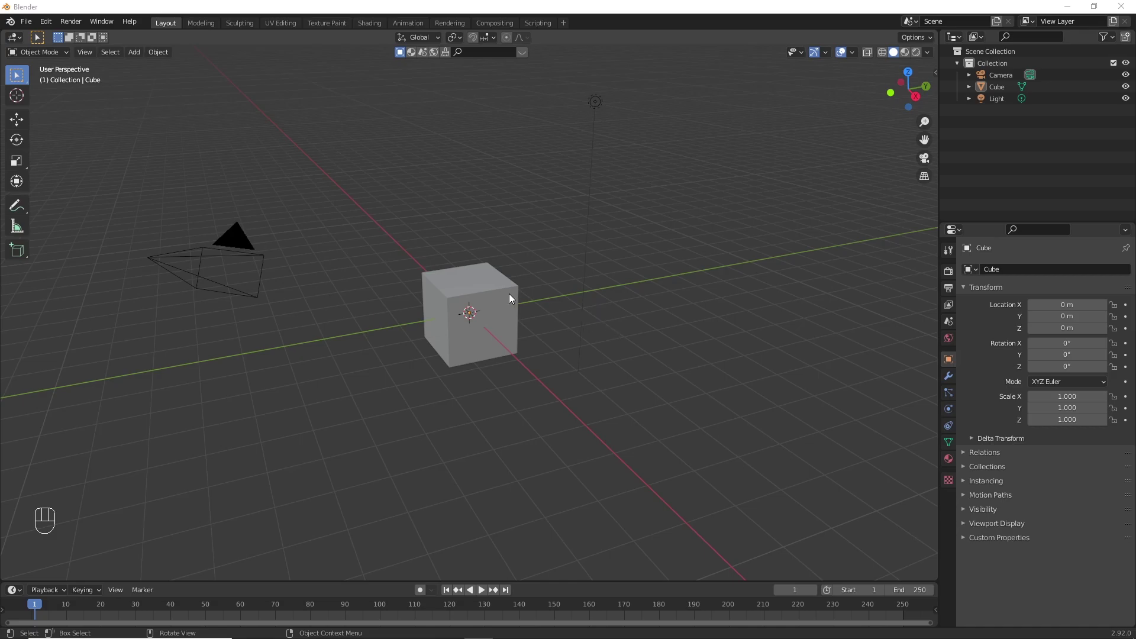
# Delete the default cube from the scene
pyautogui.scroll(4, 500, 309)
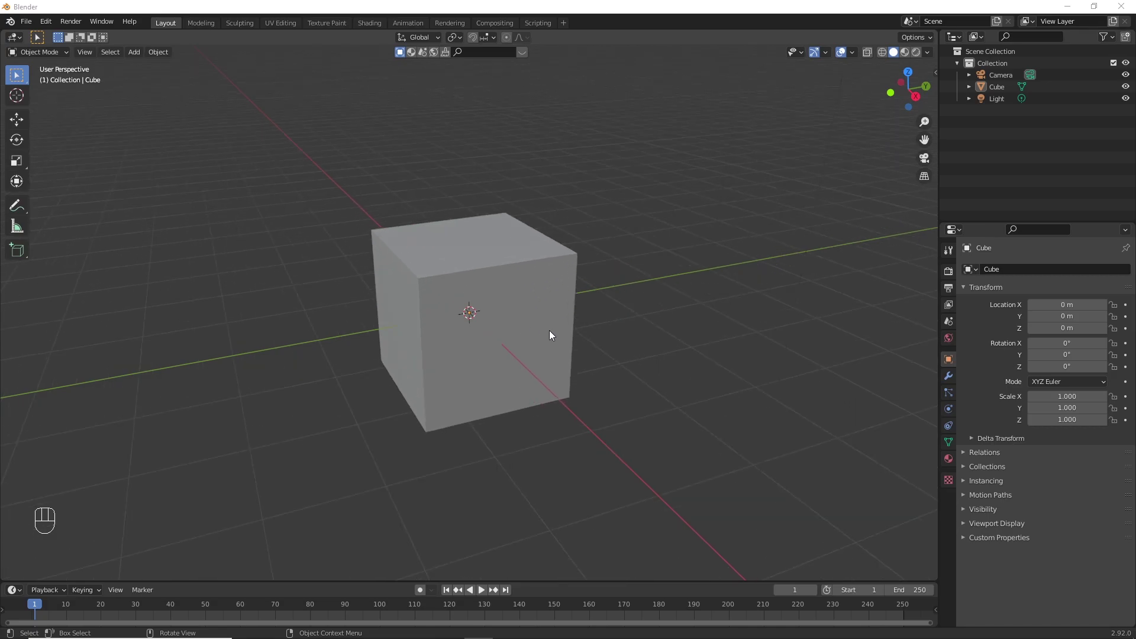
pyautogui.moveTo(554, 358); pyautogui.dragTo(549, 344, button='middle')
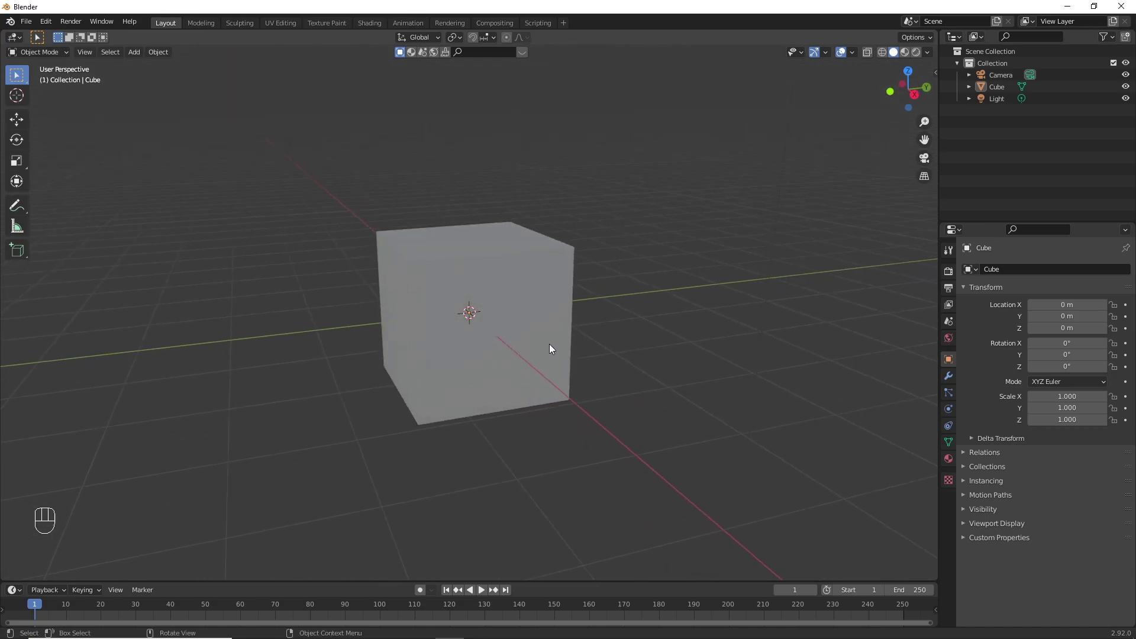
pyautogui.click(546, 290)
pyautogui.press('Delete')
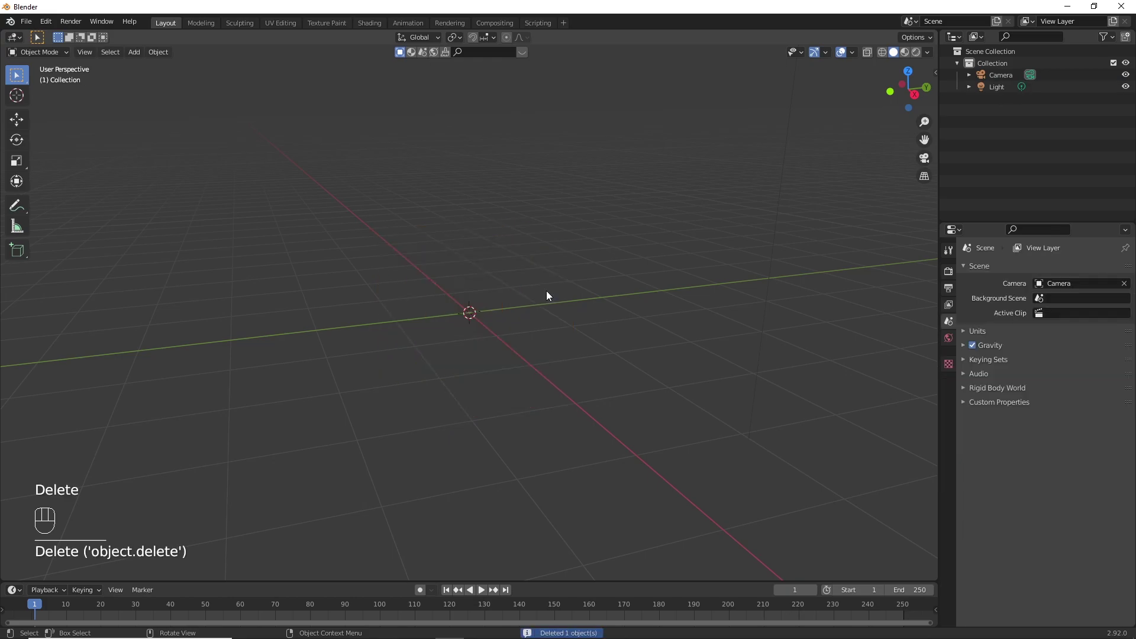
# Add a plane mesh at the centre of the scene
pyautogui.hotkey('shift', 'a')
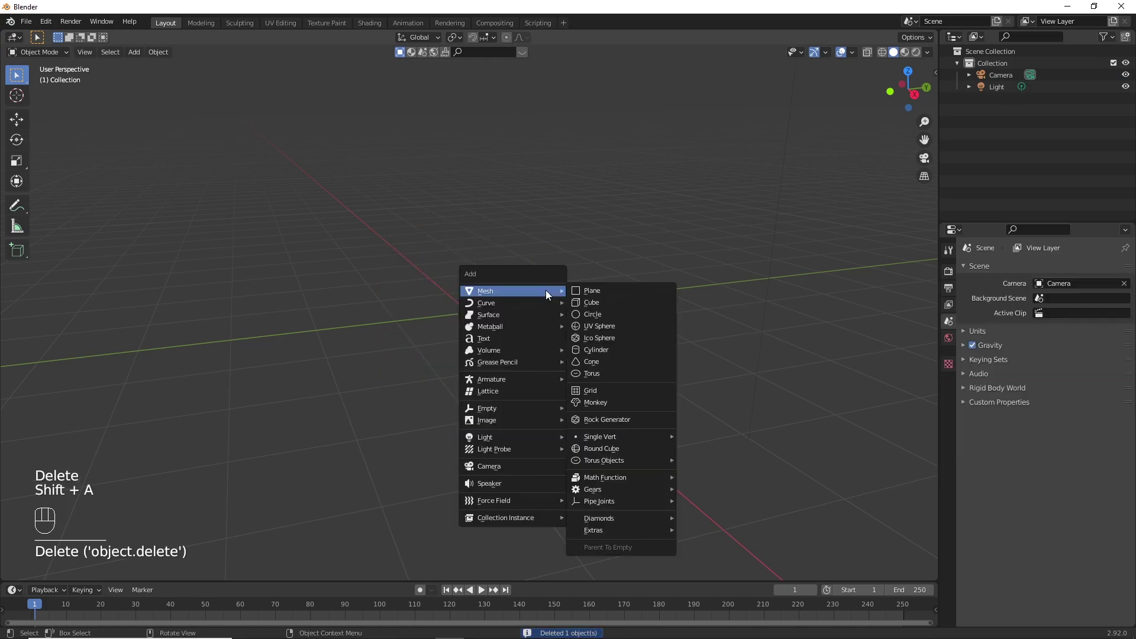
pyautogui.click(621, 290)
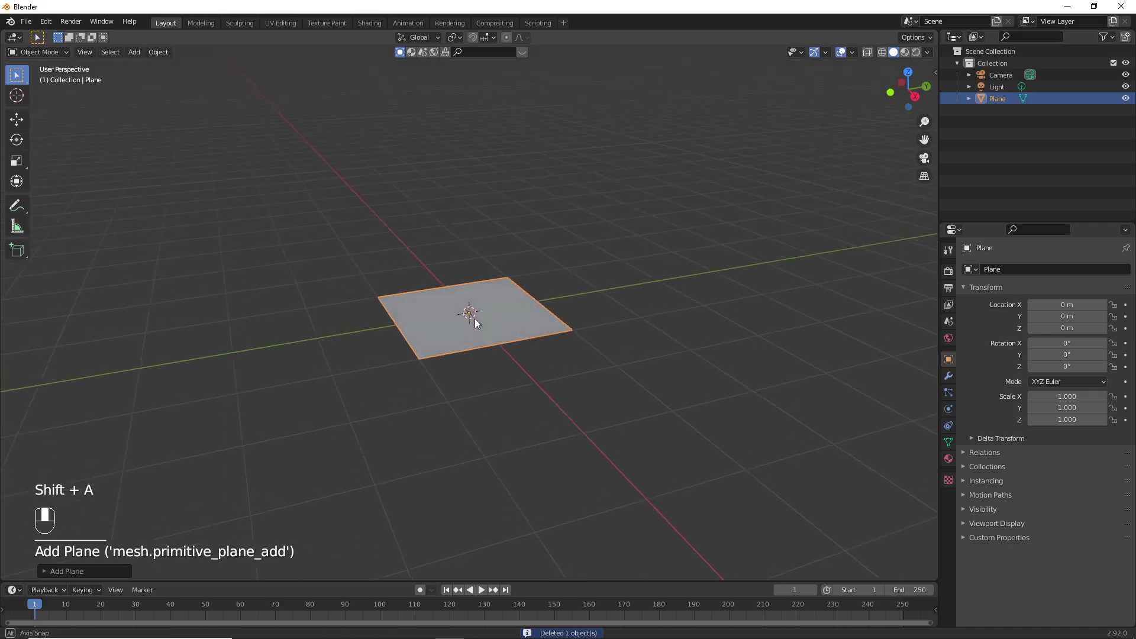
pyautogui.scroll(3, 477, 324)
pyautogui.moveTo(479, 331); pyautogui.dragTo(475, 307, button='middle')
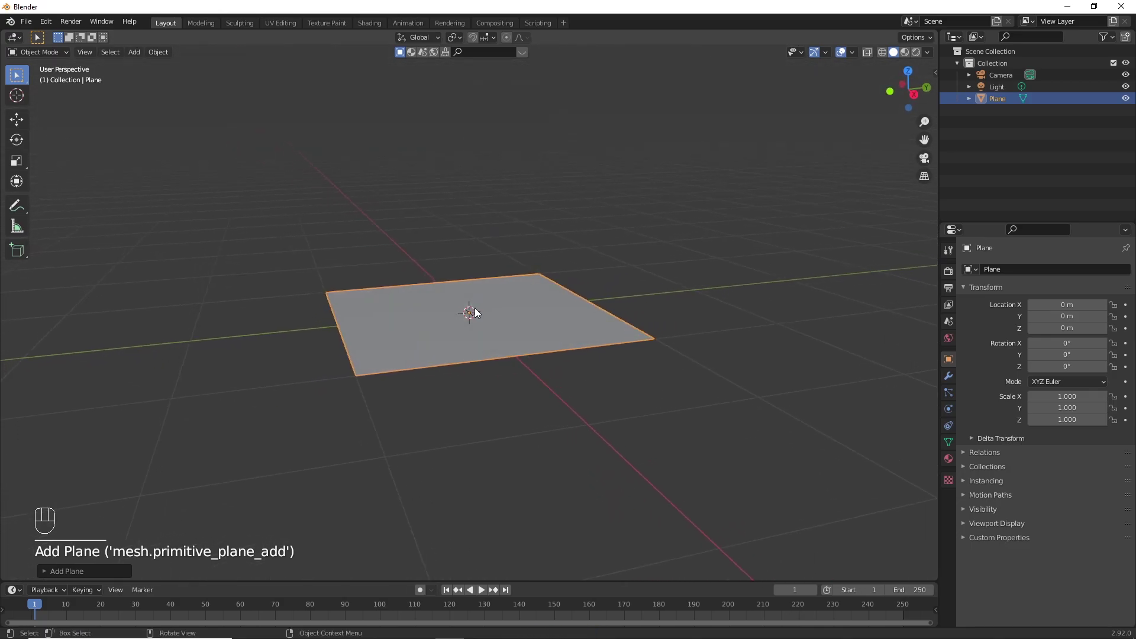
# Add a particle system to the plane, set its type to Hair and enable the Advanced options
pyautogui.click(948, 393)
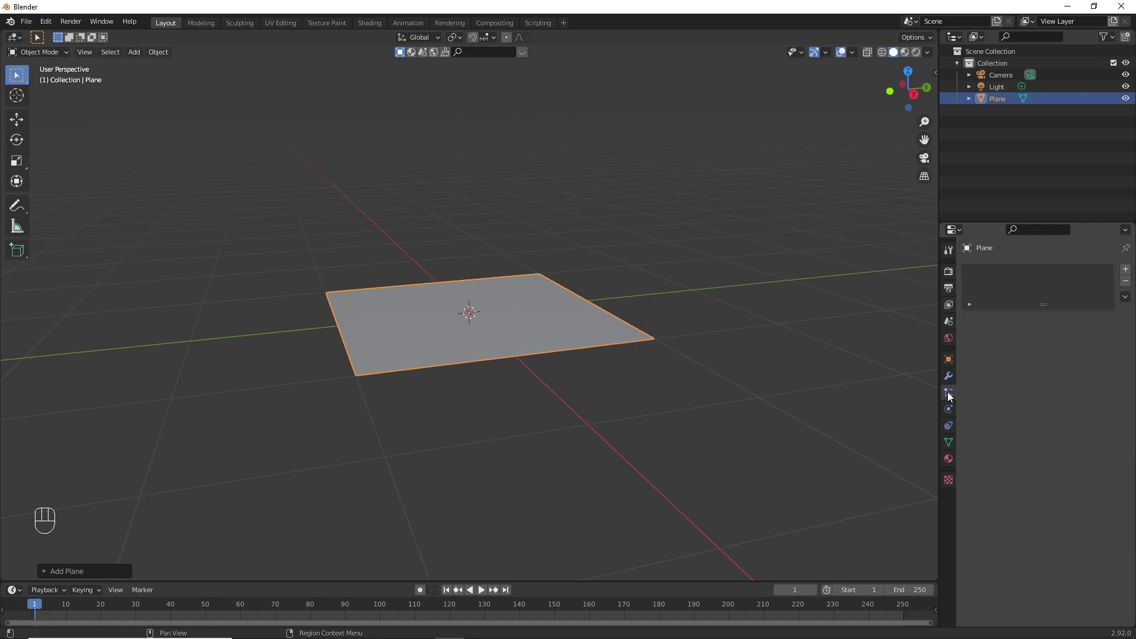
pyautogui.click(1126, 270)
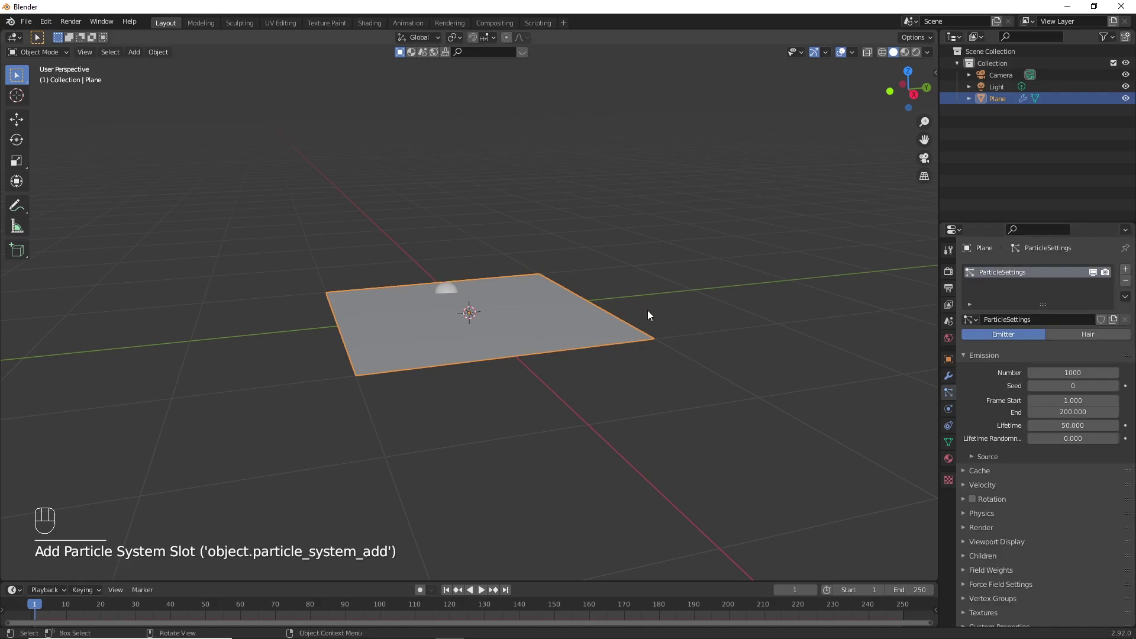
pyautogui.click(1065, 334)
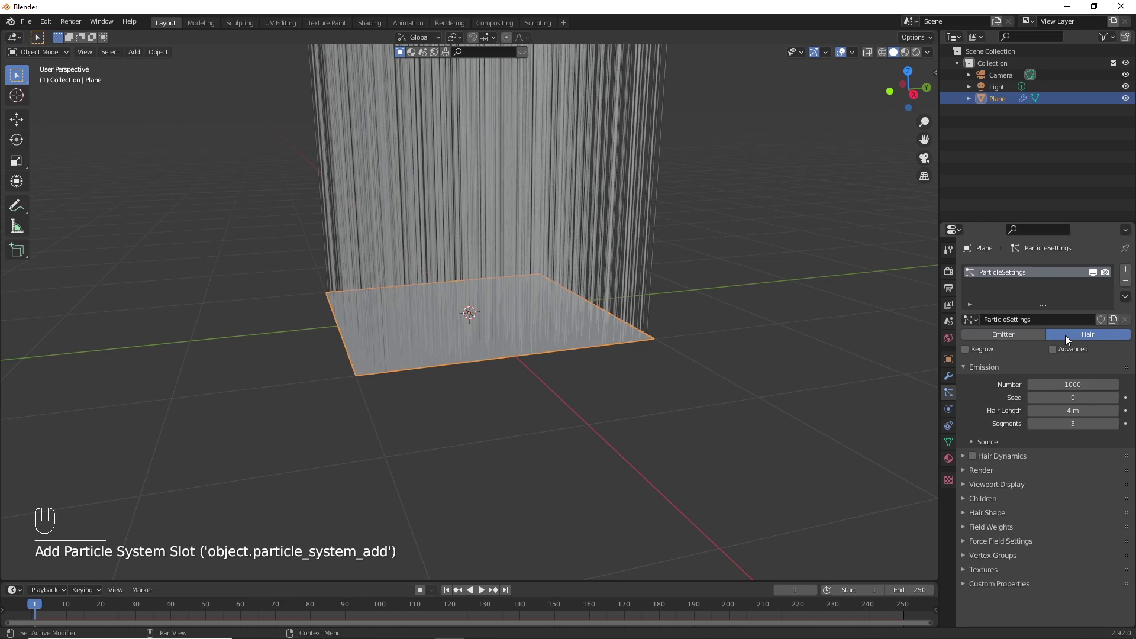
pyautogui.scroll(-3, 596, 279)
pyautogui.moveTo(579, 281); pyautogui.dragTo(547, 410, button='middle')
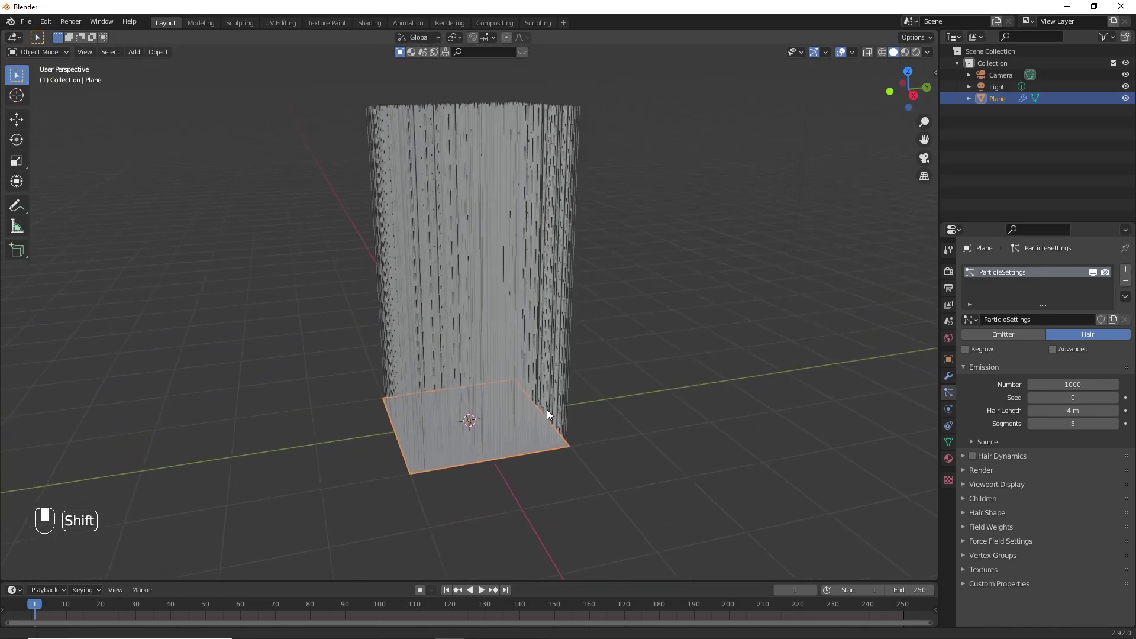
pyautogui.scroll(2, 560, 390)
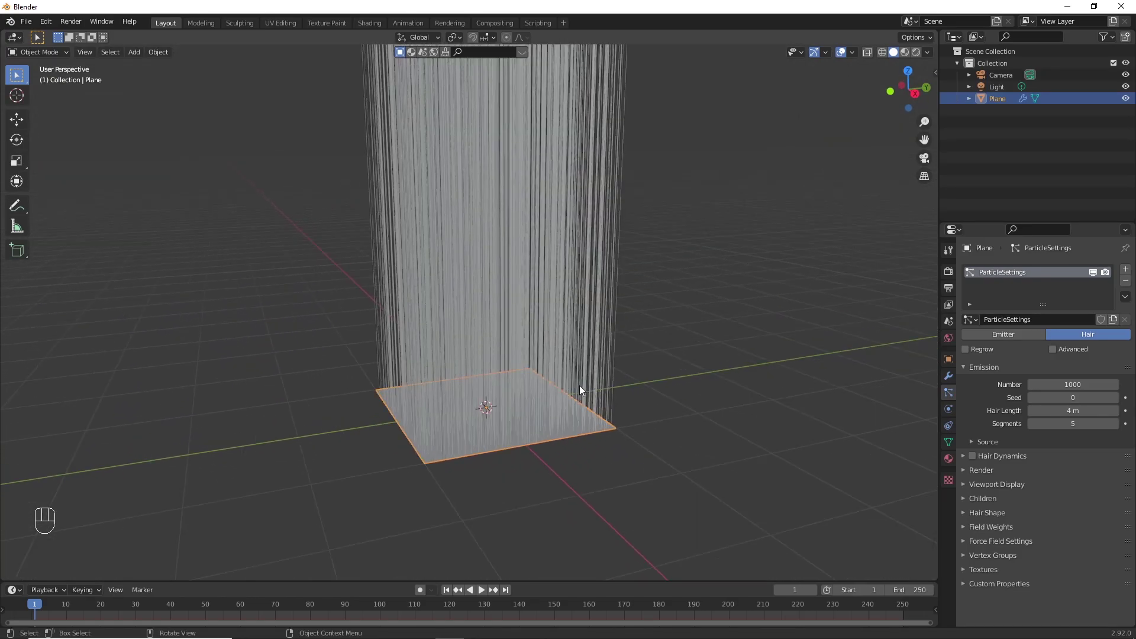
pyautogui.click(1053, 349)
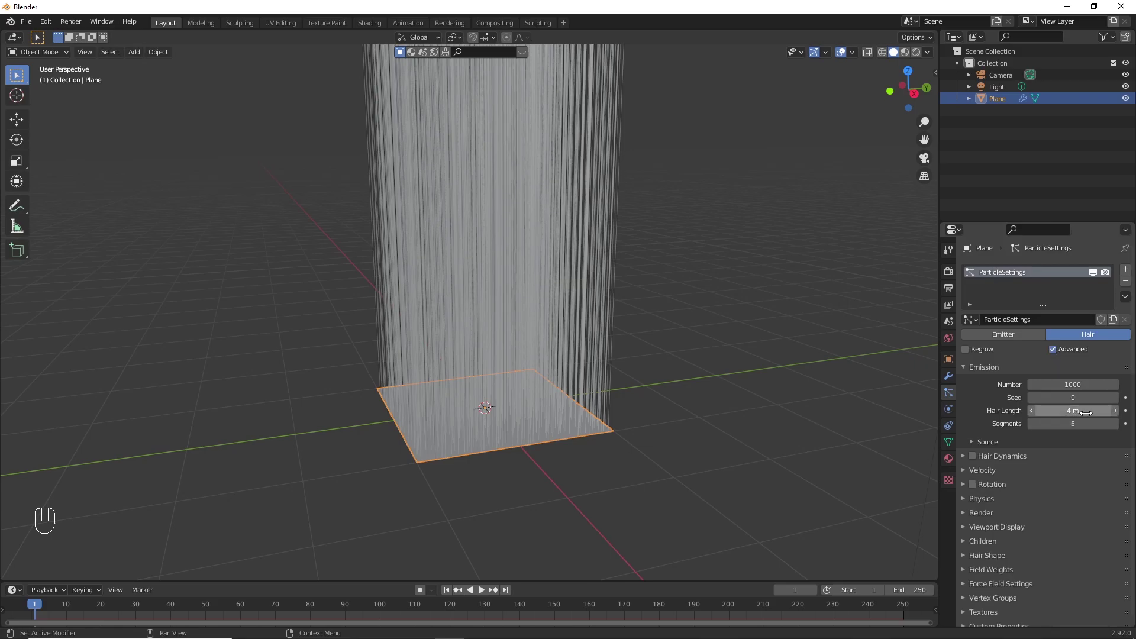
# Set the particle system's hair length to 0.2 m
pyautogui.moveTo(1066, 411); pyautogui.dragTo(961, 410)
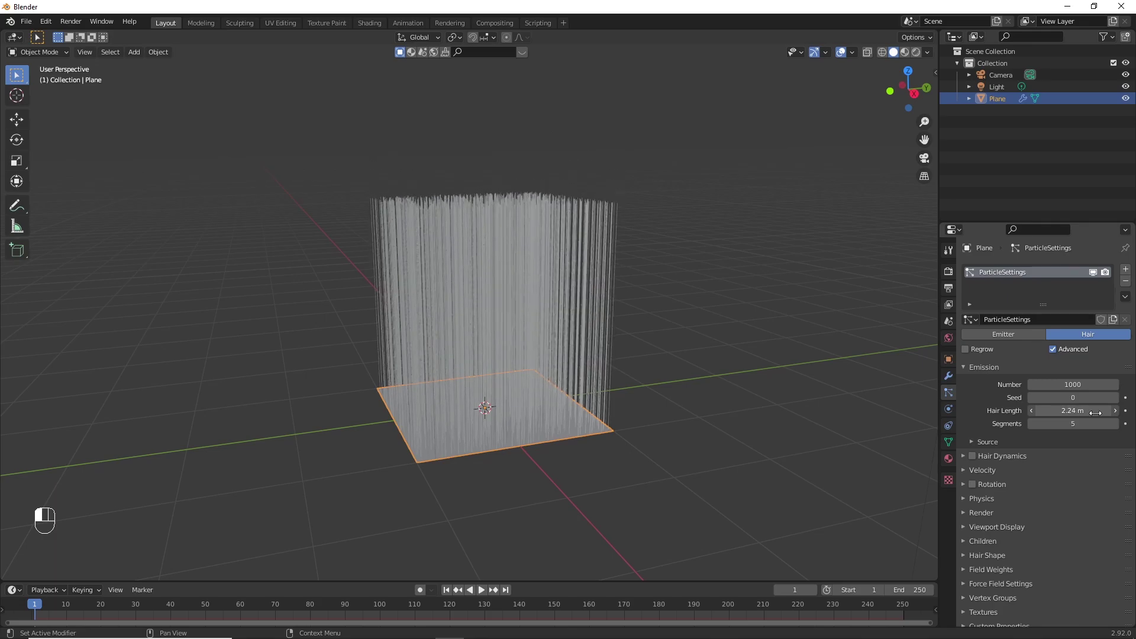
pyautogui.click(1098, 411)
pyautogui.press('BackSpace')
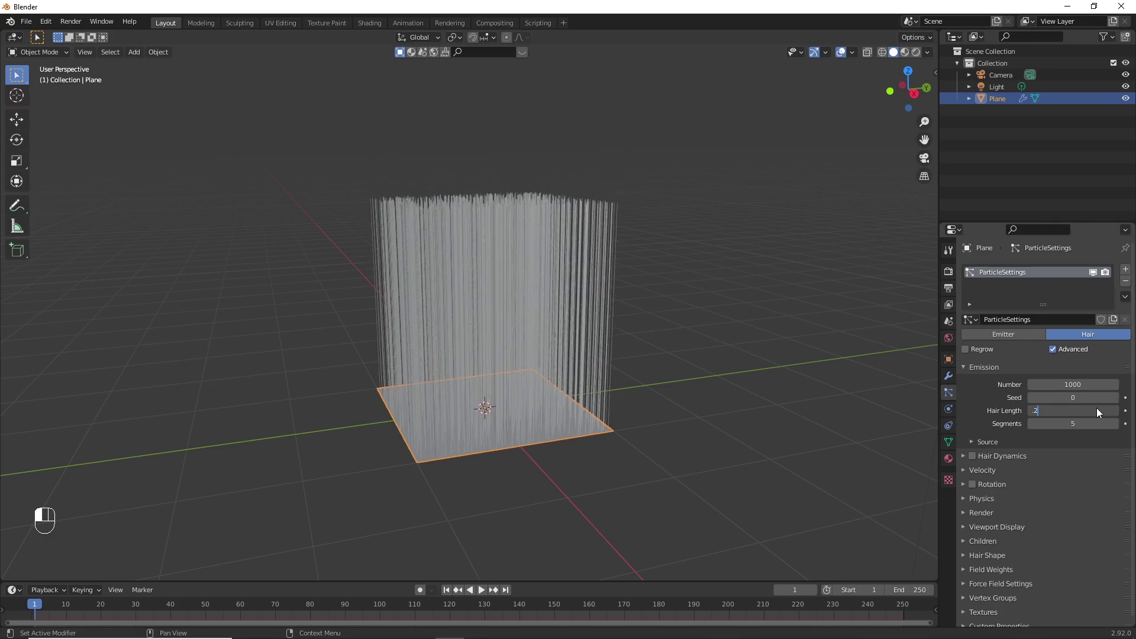
pyautogui.write('.2')
pyautogui.press('Return')
pyautogui.scroll(-1, 654, 347)
pyautogui.scroll(2, 657, 355)
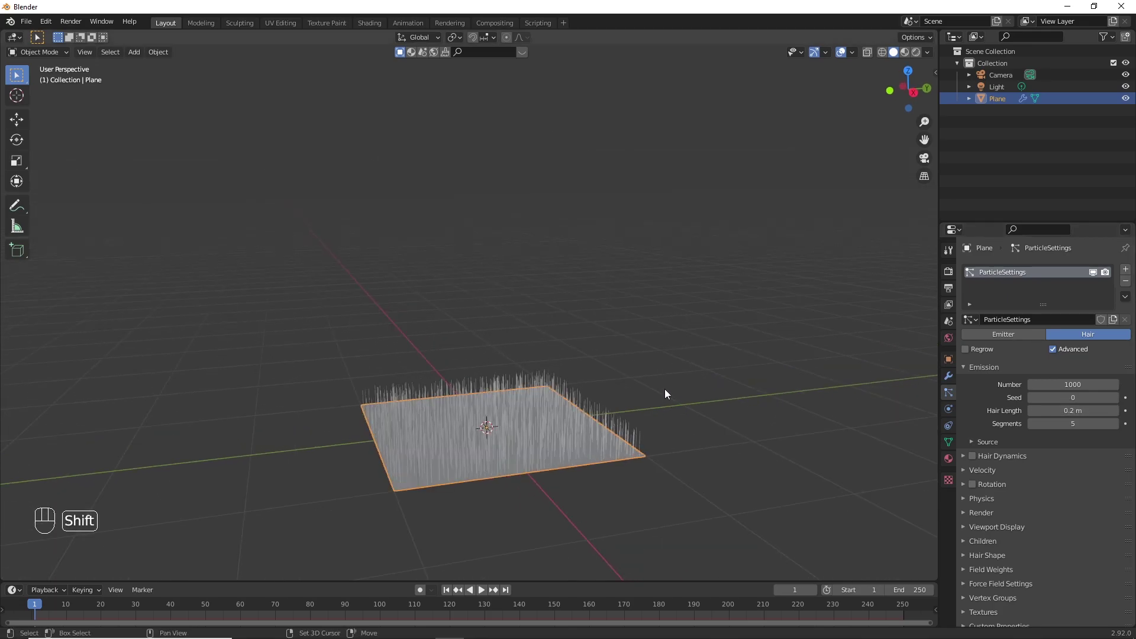
pyautogui.keyDown('shift'); pyautogui.moveTo(665, 389); pyautogui.dragTo(652, 352, button='middle'); pyautogui.keyUp('shift')
pyautogui.scroll(2, 655, 313)
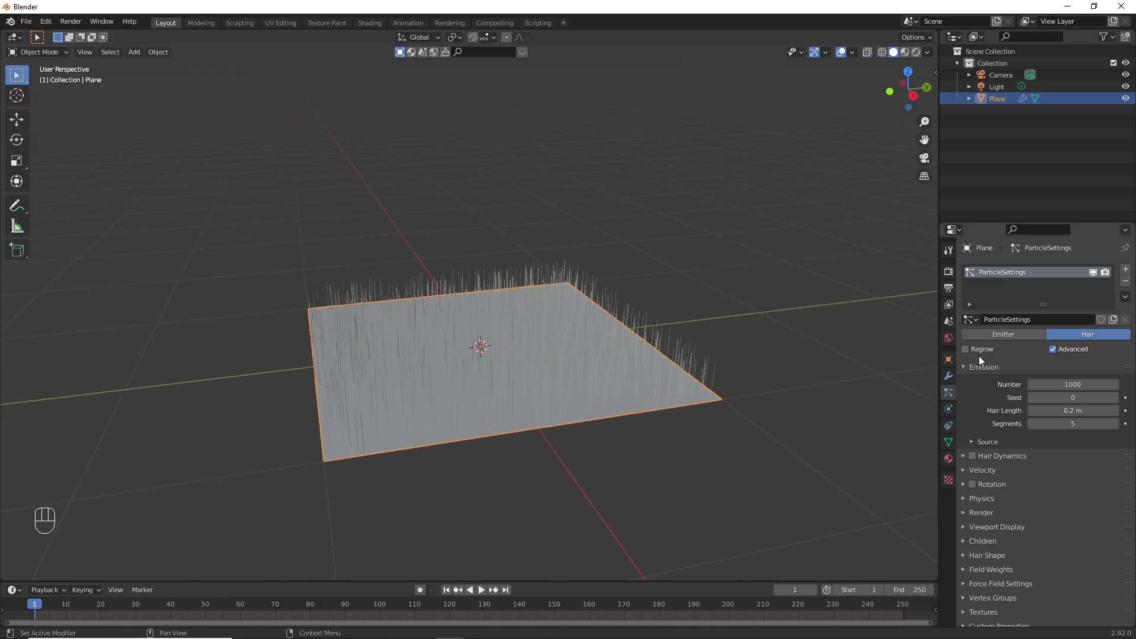
# Set the number of emitted hairs on the plane to 5000
pyautogui.click(1086, 385)
pyautogui.write('5000')
pyautogui.press('Return')
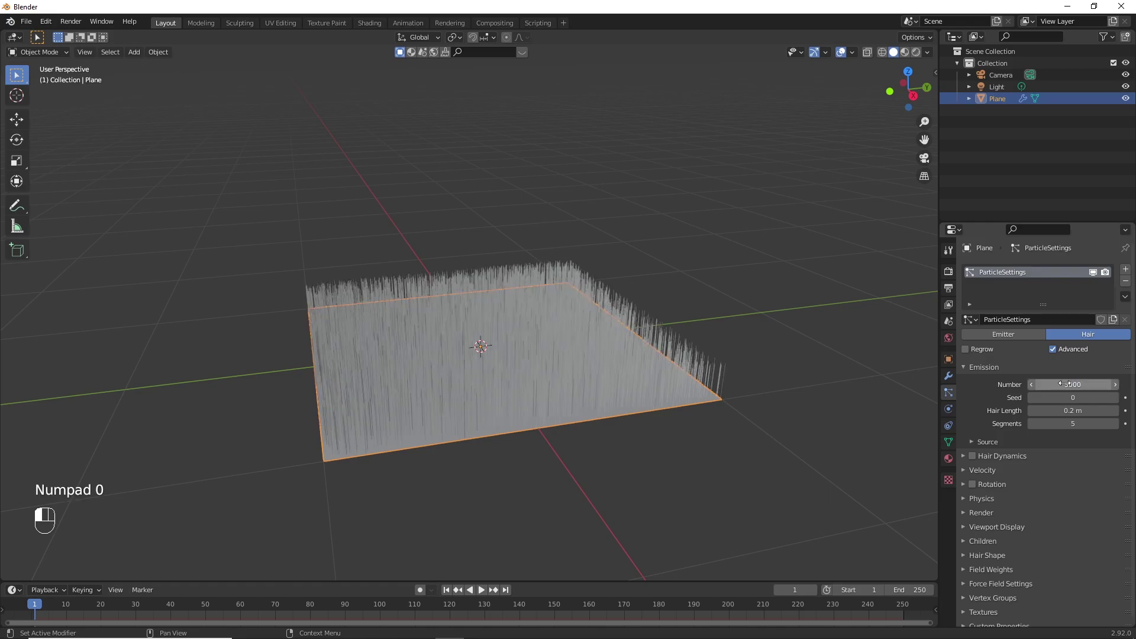
pyautogui.moveTo(568, 360); pyautogui.dragTo(567, 312, button='middle')
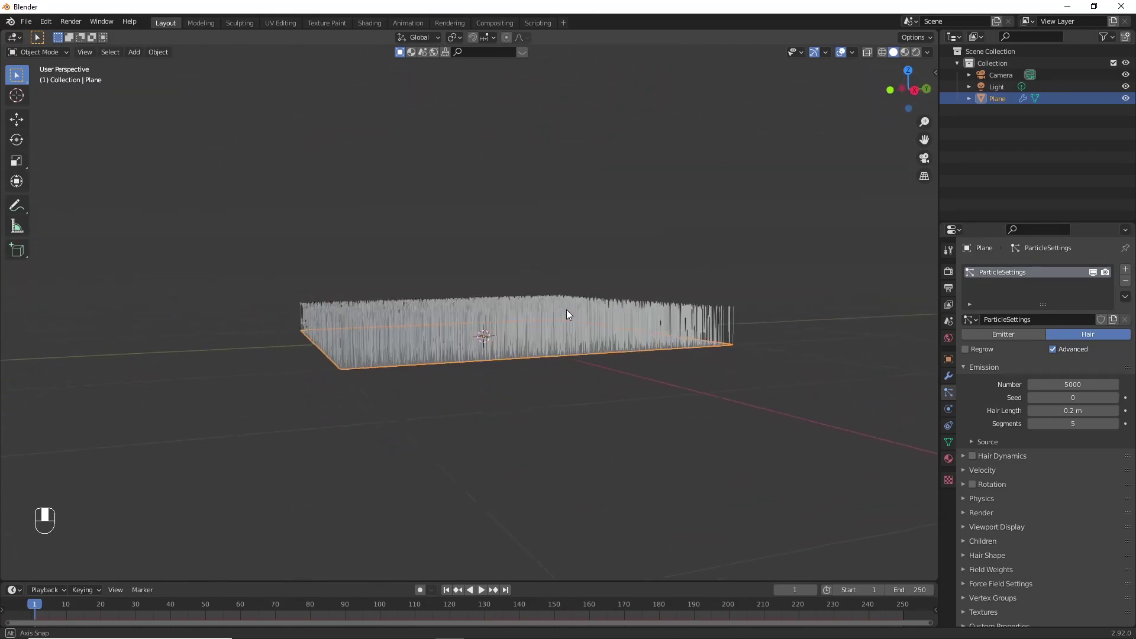
# Set the Brownian force in the hair's physics settings to 0.210 to scatter the strands
pyautogui.click(982, 498)
pyautogui.scroll(-2, 985, 453)
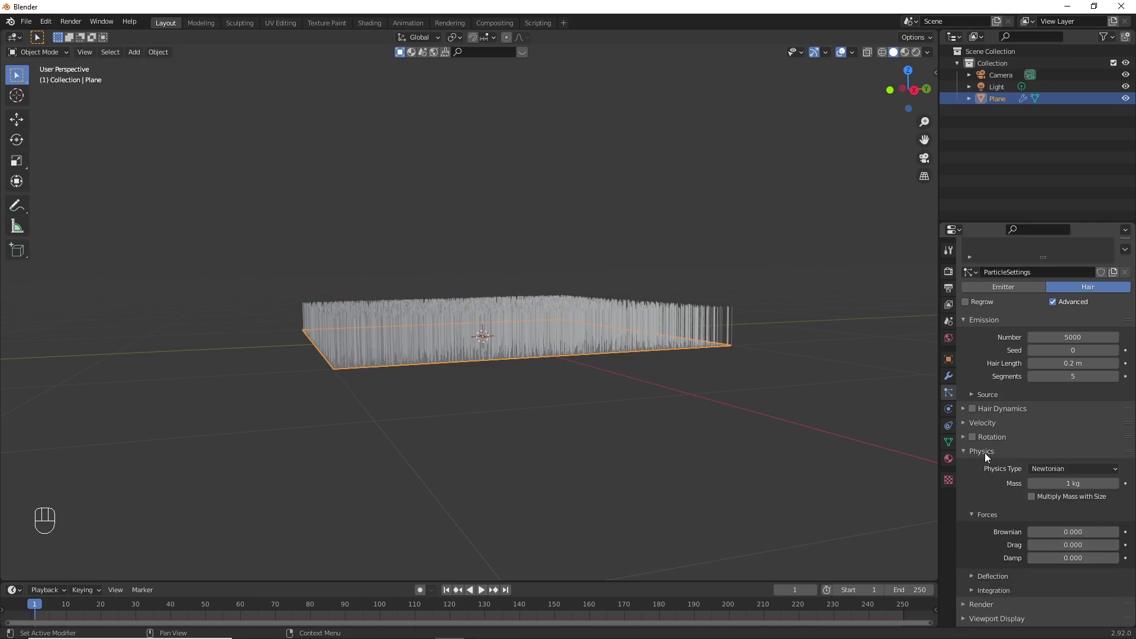
pyautogui.scroll(-2, 984, 453)
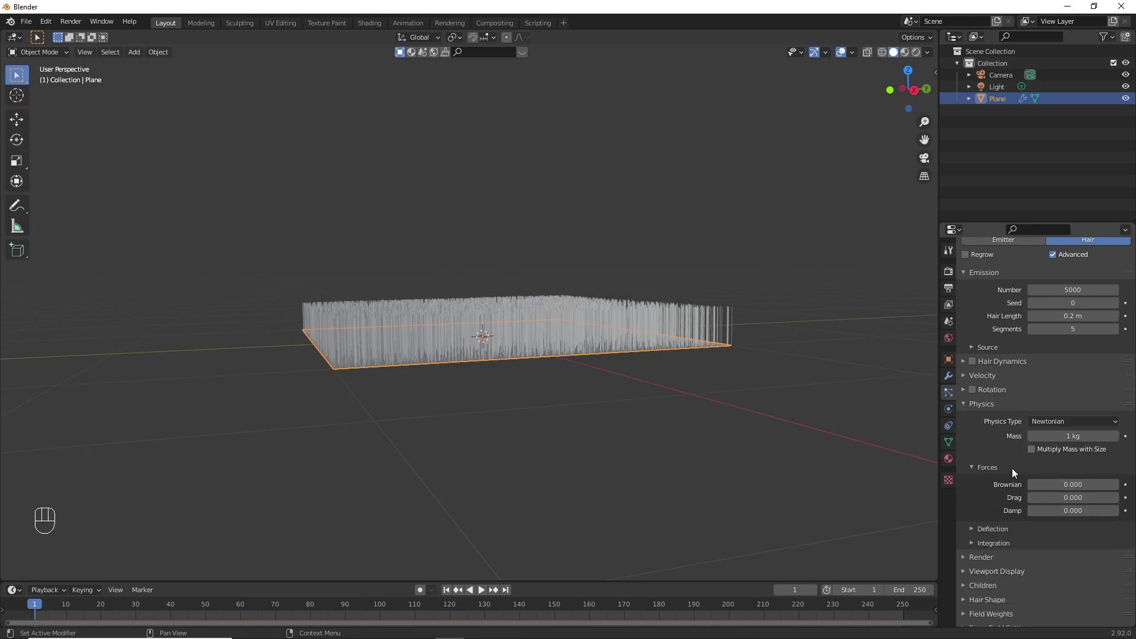
pyautogui.scroll(5, 692, 355)
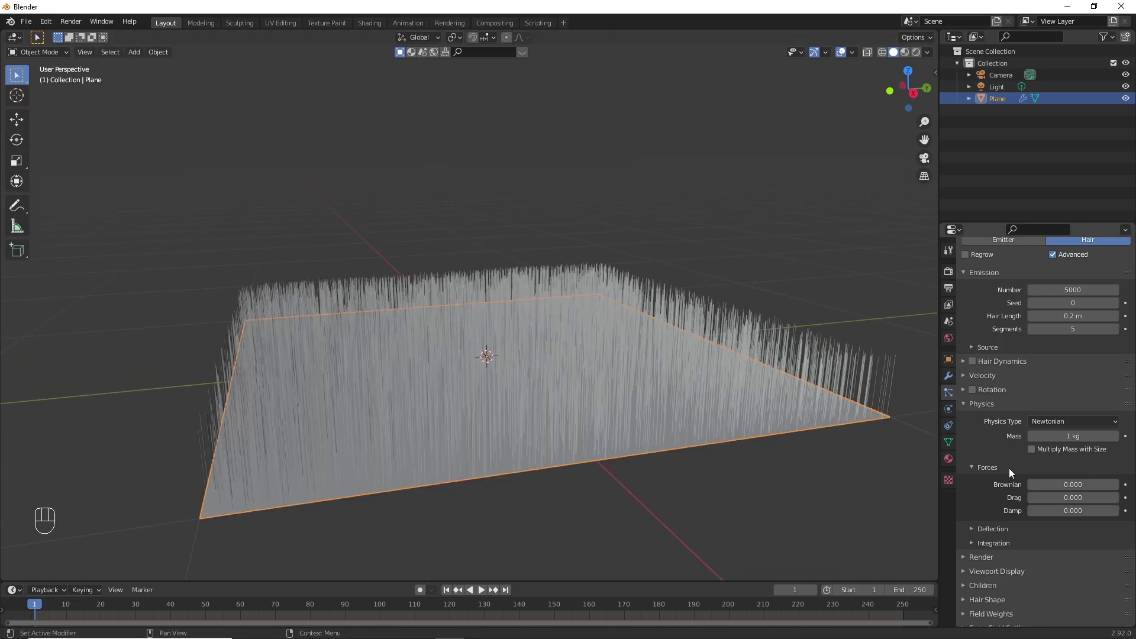
pyautogui.moveTo(1066, 485); pyautogui.dragTo(1082, 485)
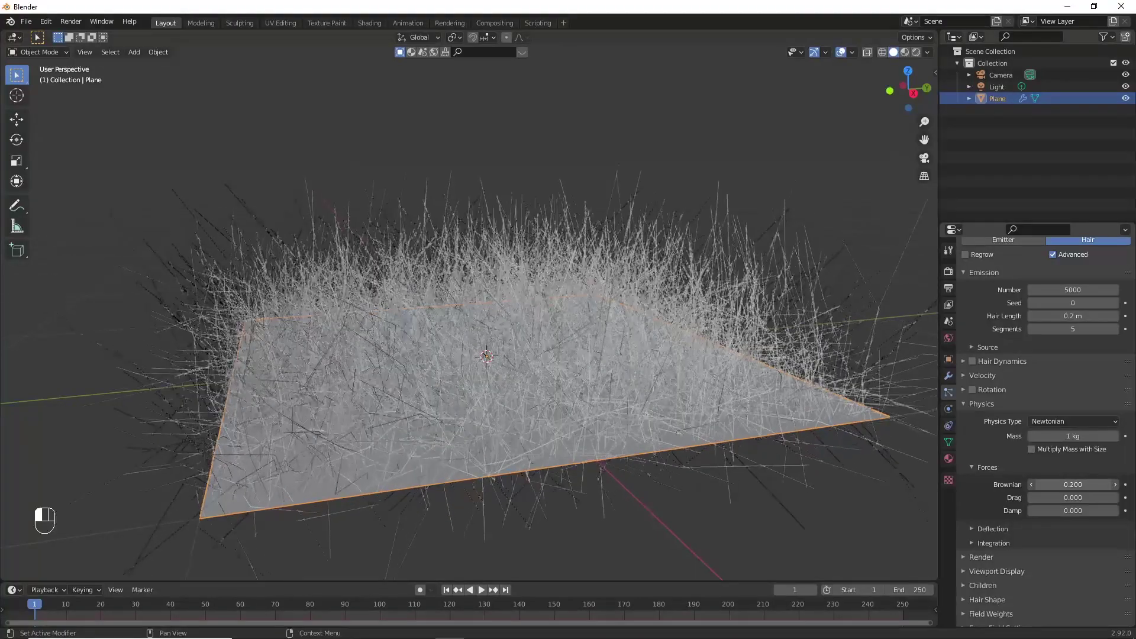
pyautogui.moveTo(672, 385)
pyautogui.mouseDown(button='middle')
pyautogui.moveTo(658, 355)
pyautogui.moveTo(729, 363)
pyautogui.moveTo(677, 370)
pyautogui.moveTo(644, 350)
pyautogui.moveTo(659, 349)
pyautogui.moveTo(664, 370)
pyautogui.mouseUp(button='middle')
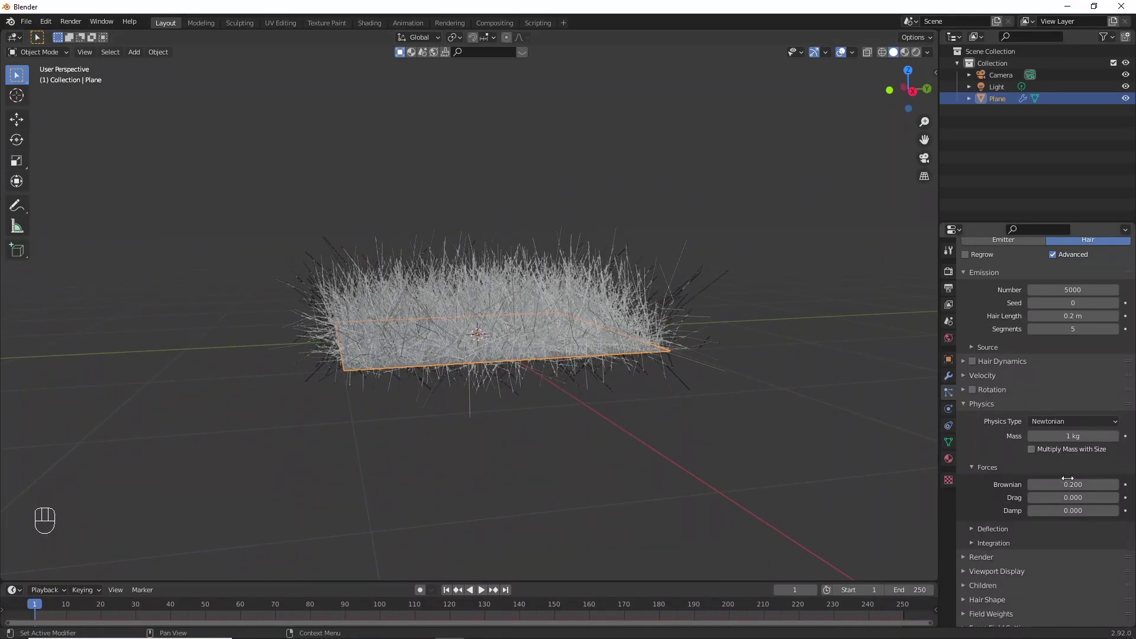
pyautogui.moveTo(1068, 478); pyautogui.dragTo(1070, 478)
pyautogui.moveTo(711, 339)
pyautogui.mouseDown(button='middle')
pyautogui.moveTo(687, 360)
pyautogui.moveTo(705, 349)
pyautogui.moveTo(694, 347)
pyautogui.mouseUp(button='middle')
pyautogui.scroll(3, 710, 343)
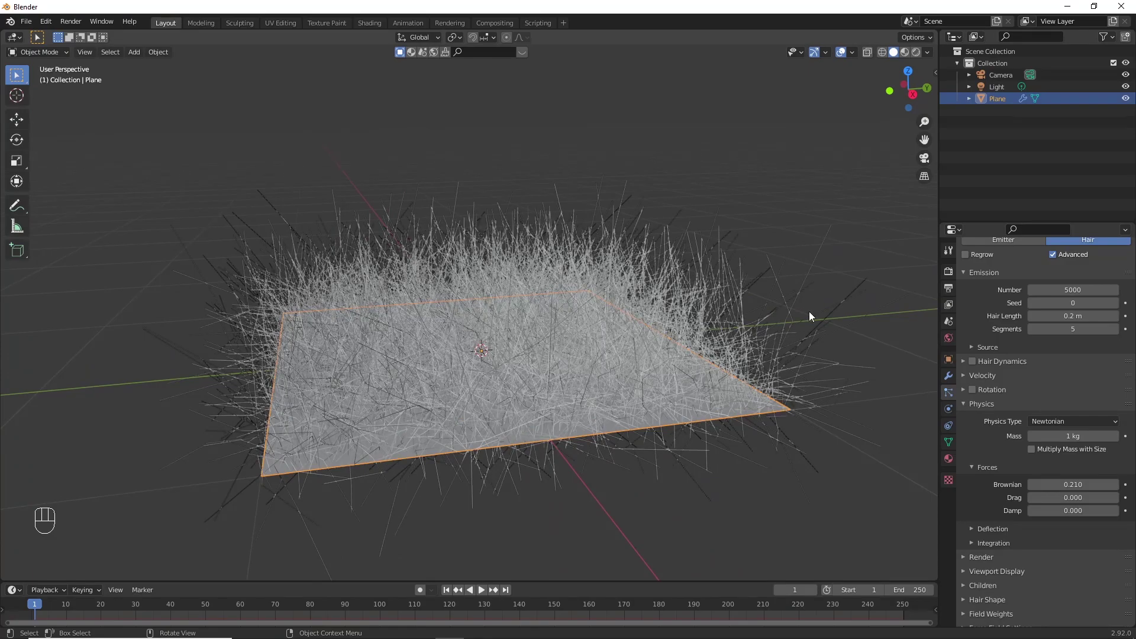
# Create a new material on the plane and name it Grass
pyautogui.click(949, 458)
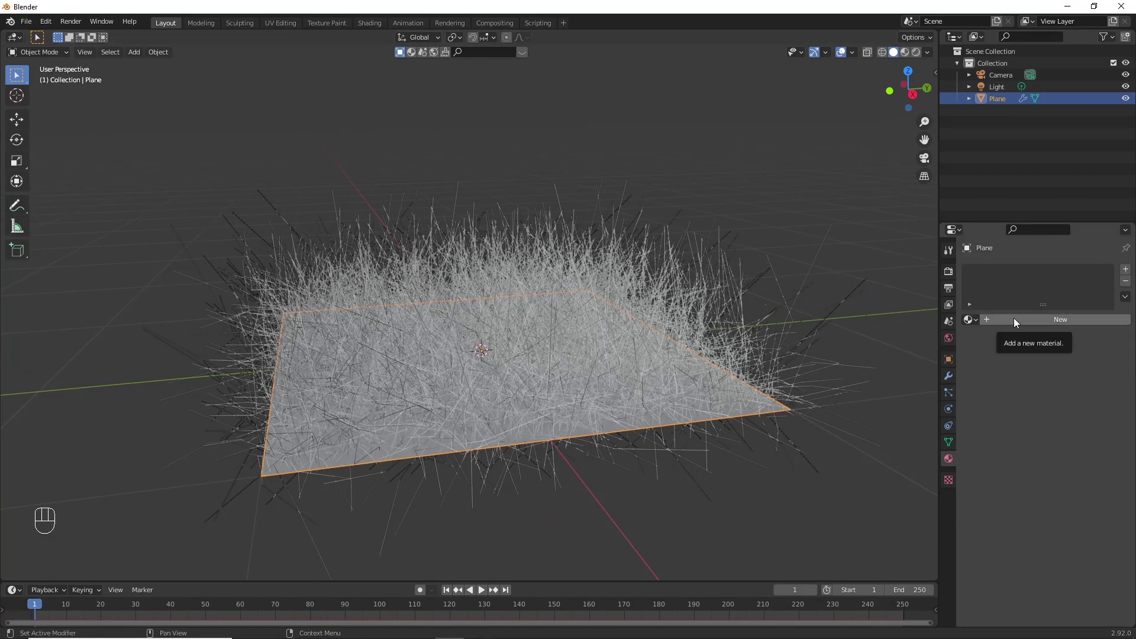
pyautogui.click(1014, 320)
pyautogui.click(1014, 319)
pyautogui.write('G')
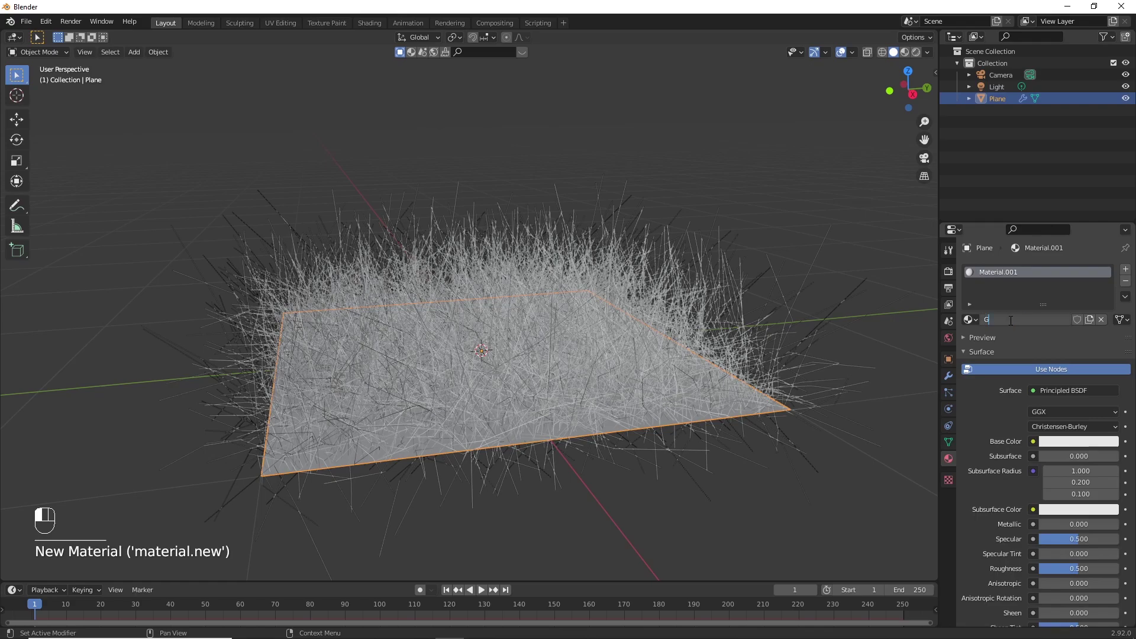
pyautogui.write('rass')
pyautogui.press('Return')
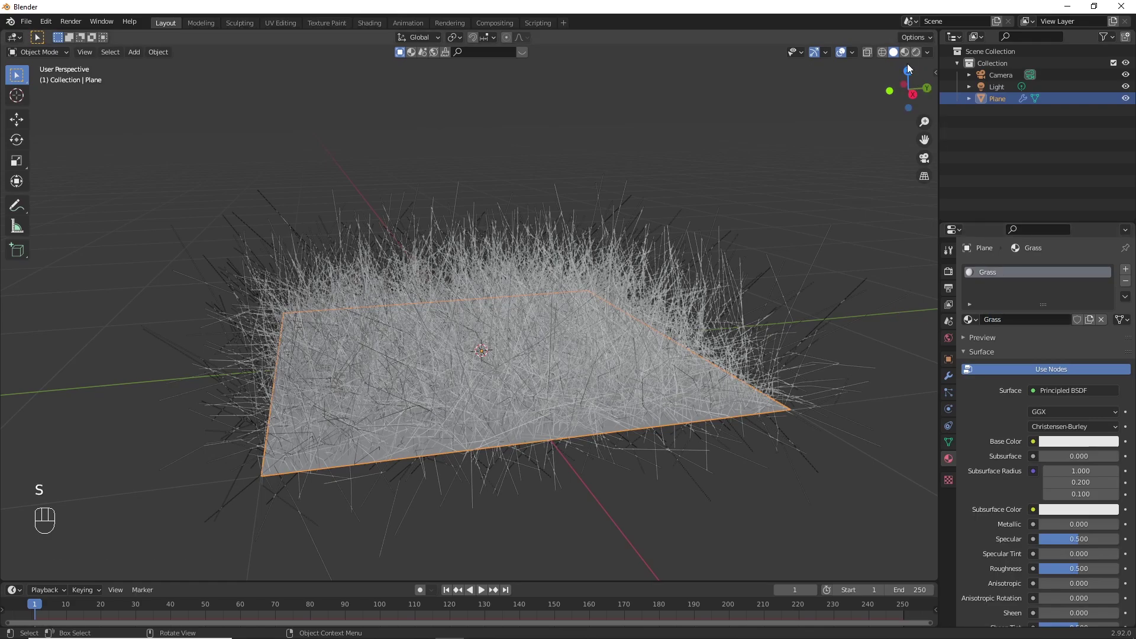
# Show the viewport in Material Preview and set the Grass base colour to a dark green with hue 0.334, saturation 0.945 and value 0.157
pyautogui.click(909, 54)
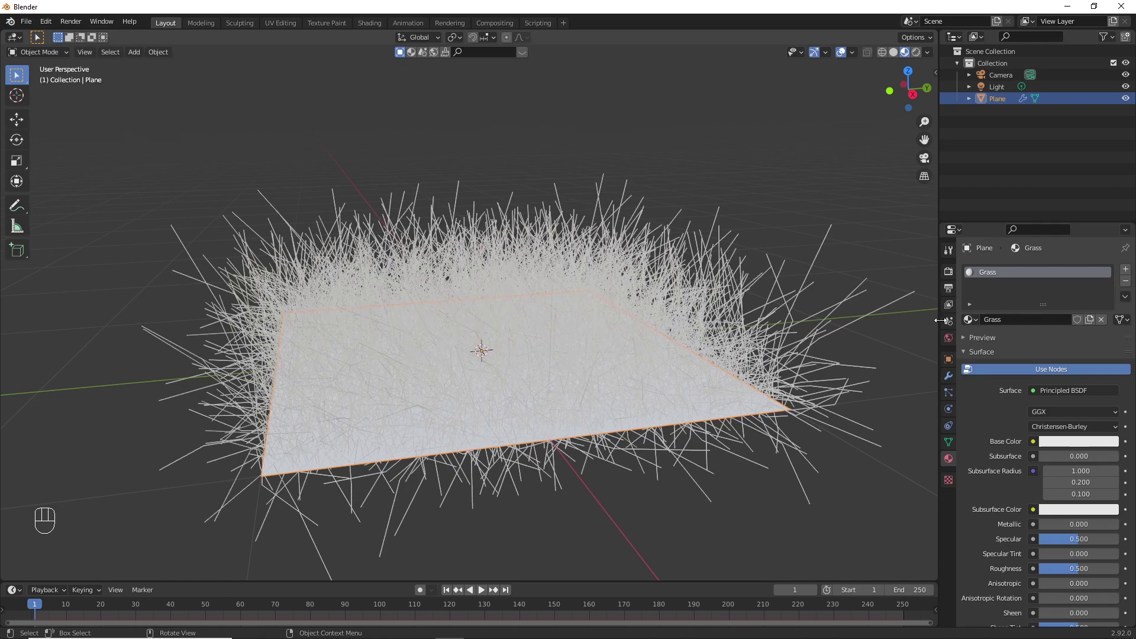
pyautogui.click(1079, 442)
pyautogui.moveTo(1052, 312); pyautogui.dragTo(1028, 298)
pyautogui.moveTo(1110, 307); pyautogui.dragTo(1110, 323)
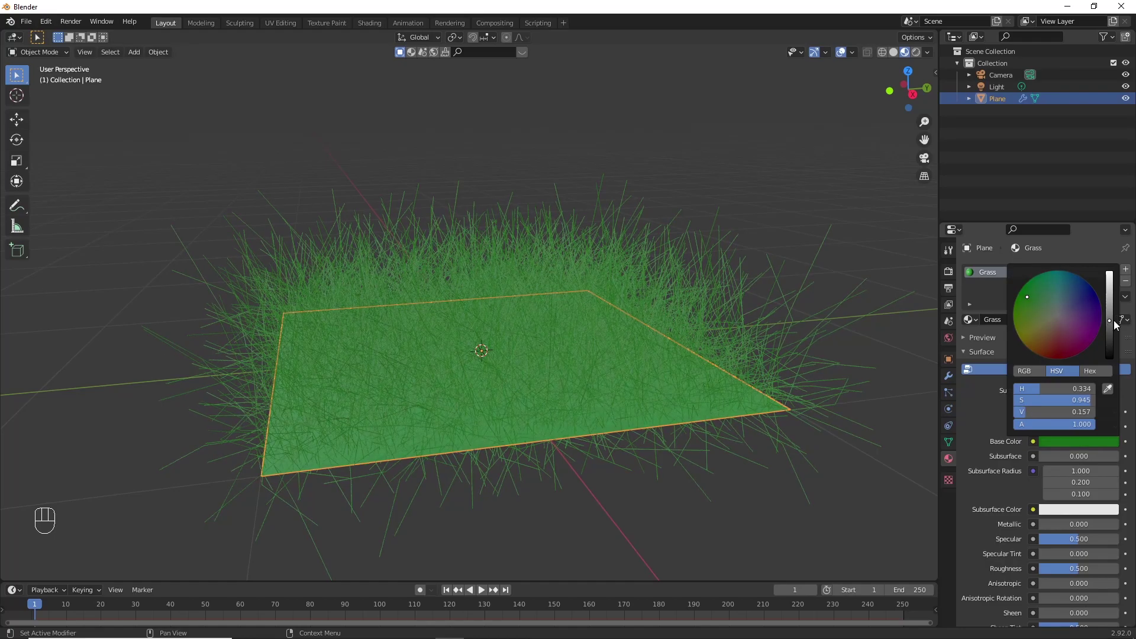
pyautogui.moveTo(485, 257); pyautogui.dragTo(565, 371, button='middle')
pyautogui.scroll(5, 570, 307)
pyautogui.scroll(-5, 571, 318)
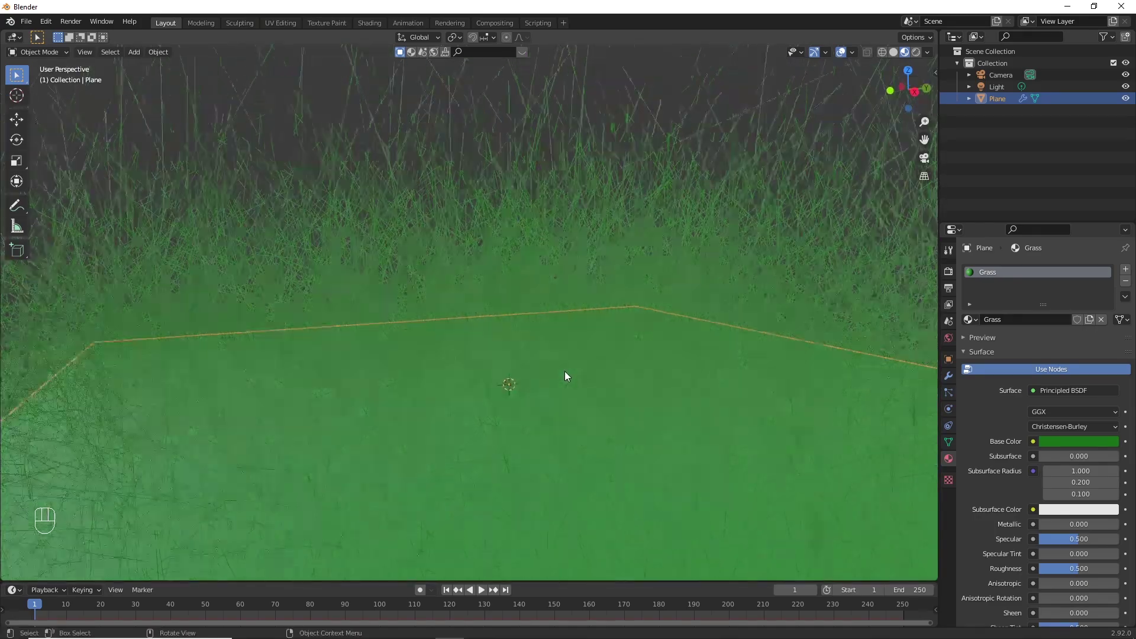
pyautogui.scroll(-8, 562, 372)
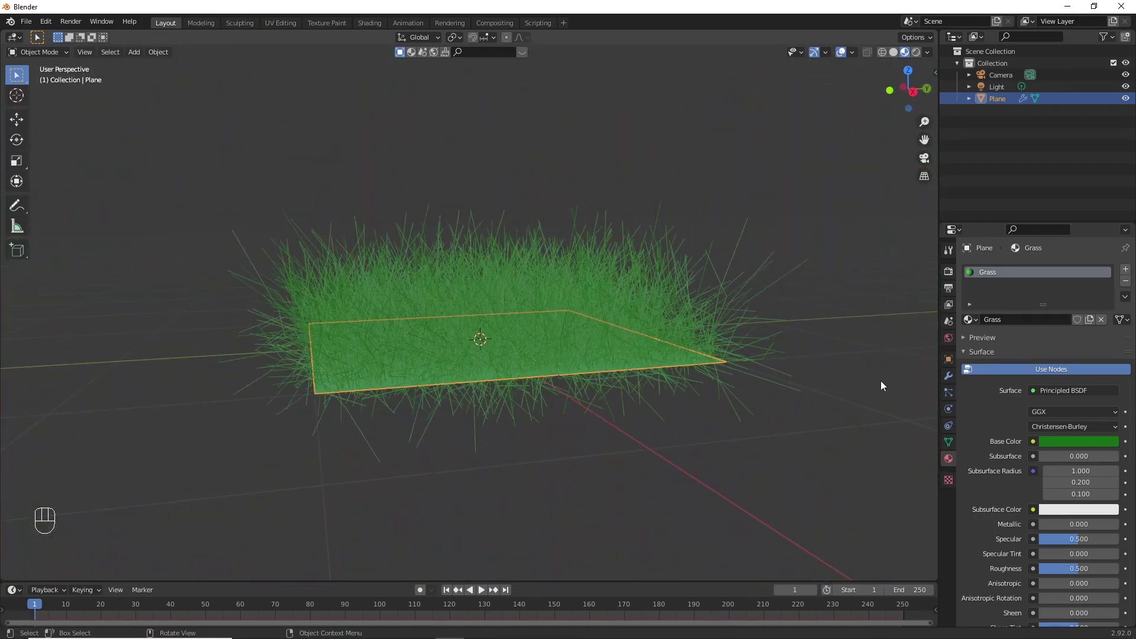
# Convert the plane's ParticleSettings modifier into a separate mesh object
pyautogui.click(953, 377)
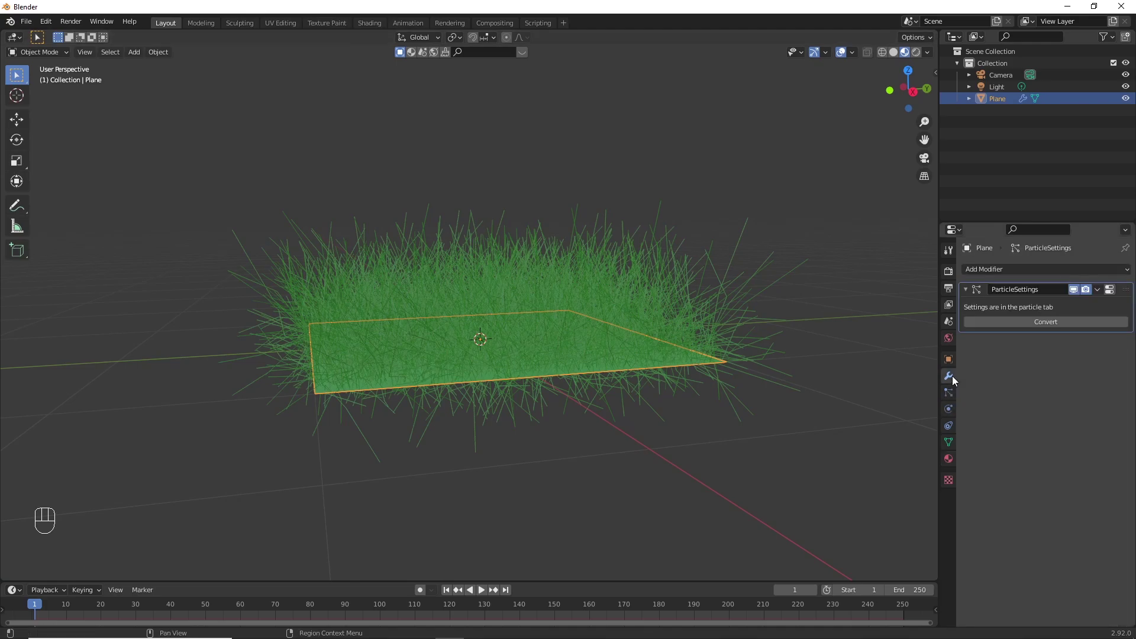
pyautogui.click(1004, 324)
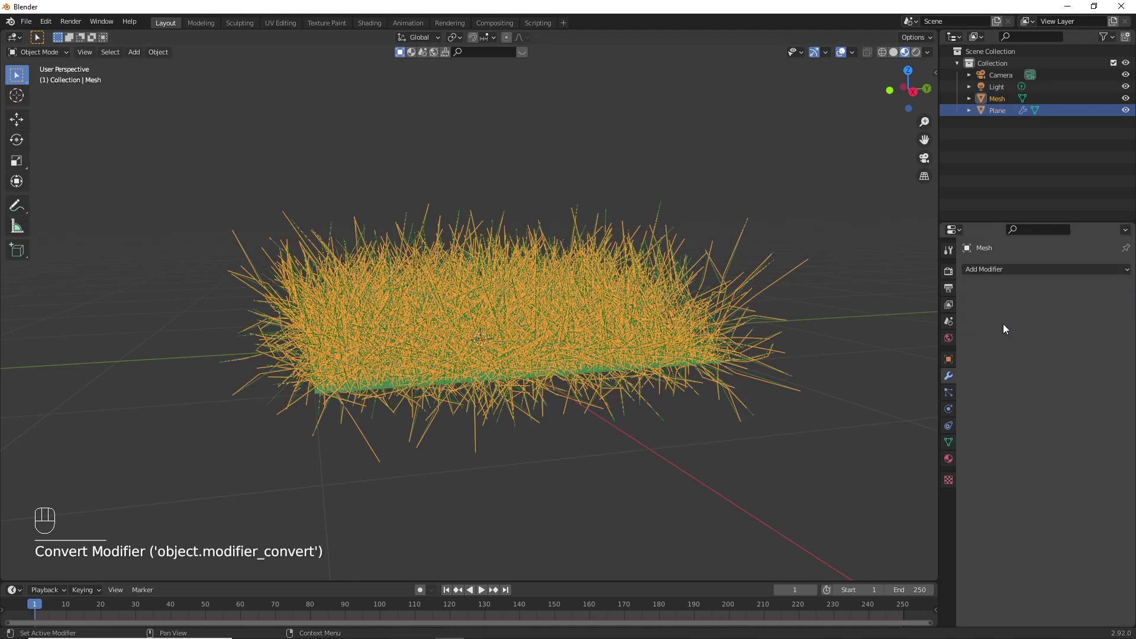
pyautogui.moveTo(667, 402); pyautogui.dragTo(644, 365, button='middle')
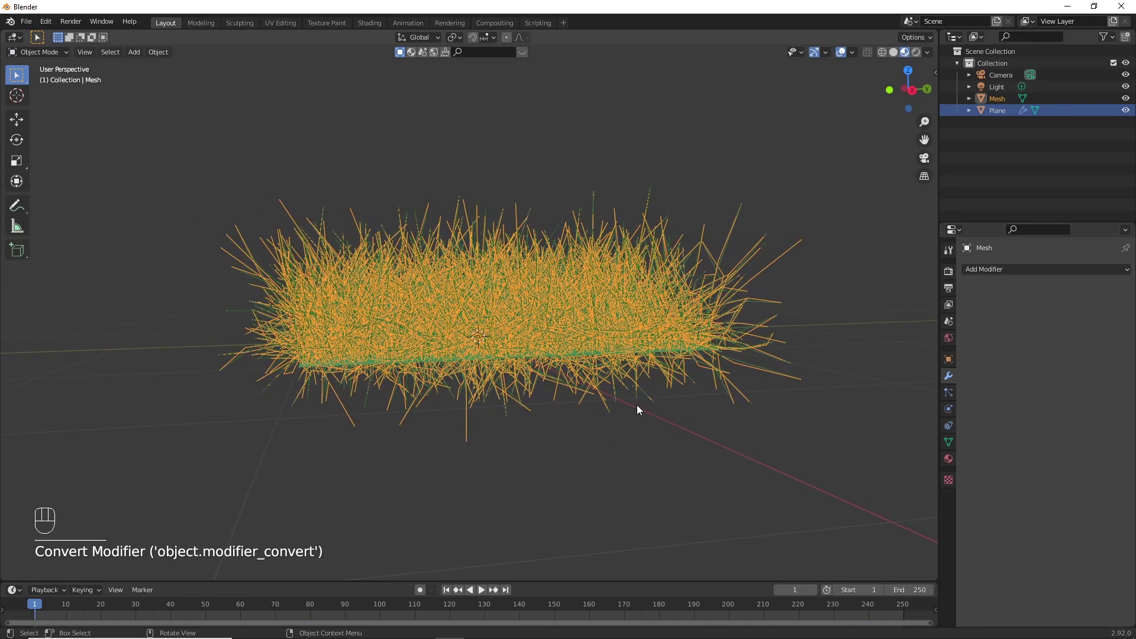
pyautogui.press('g')
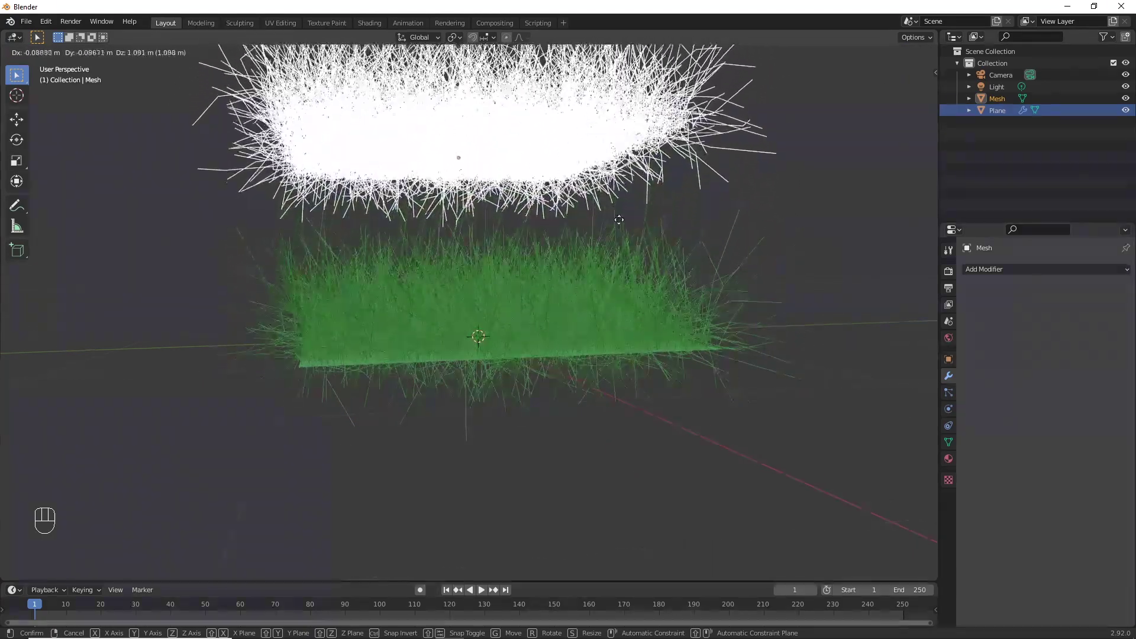
pyautogui.press('Escape')
# Apply the plane's ParticleSettings modifier and select the separate grass mesh
pyautogui.scroll(4, 466, 366)
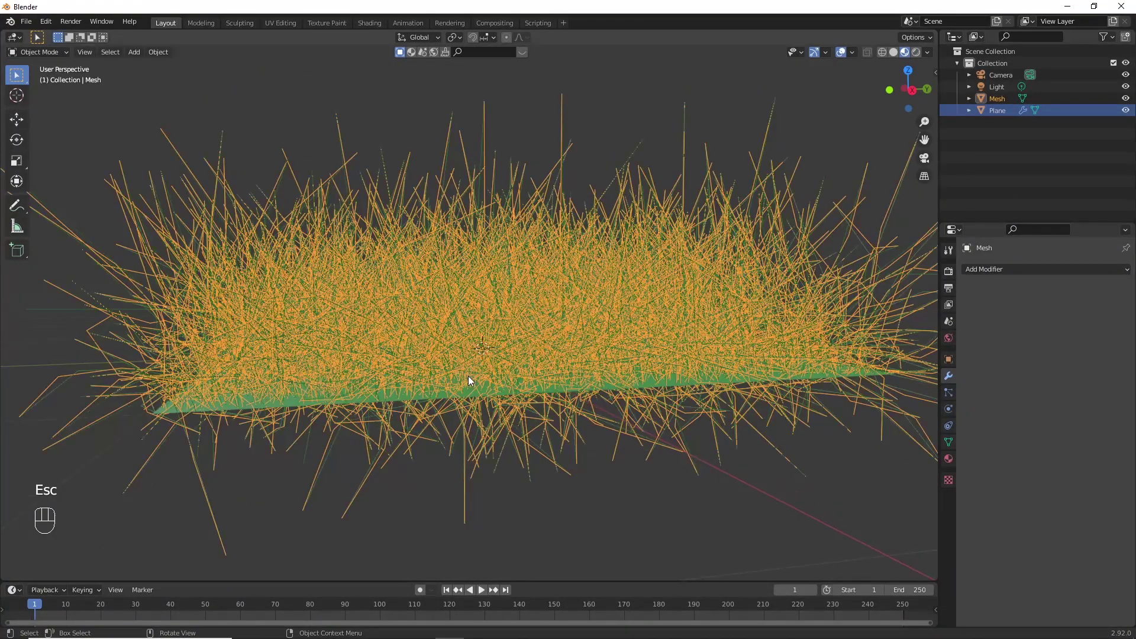
pyautogui.click(303, 467)
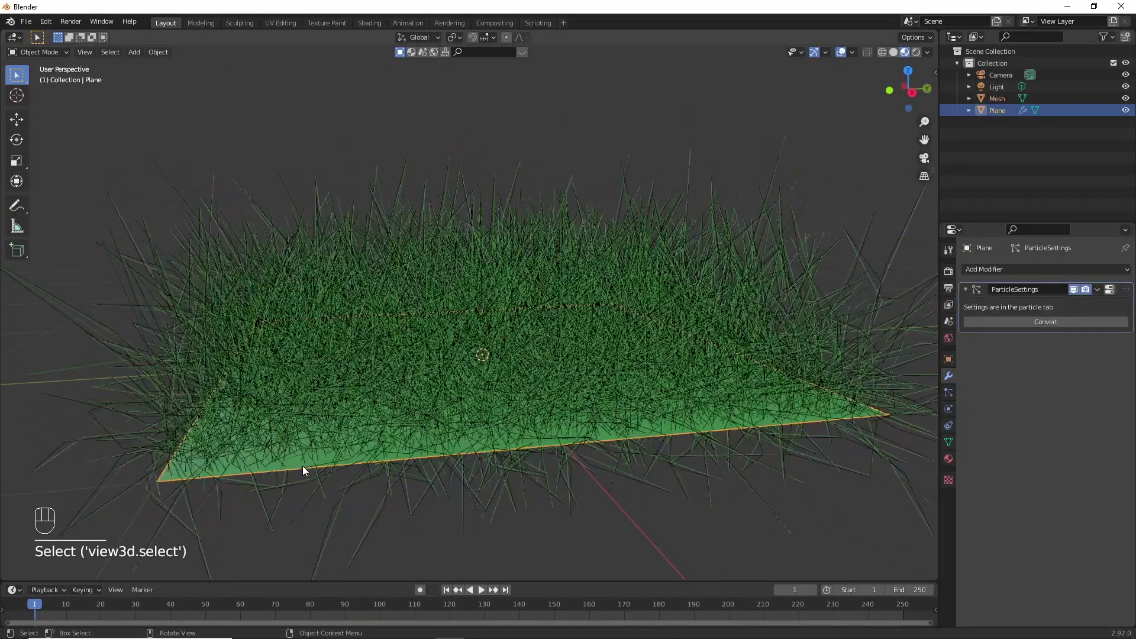
pyautogui.click(1098, 290)
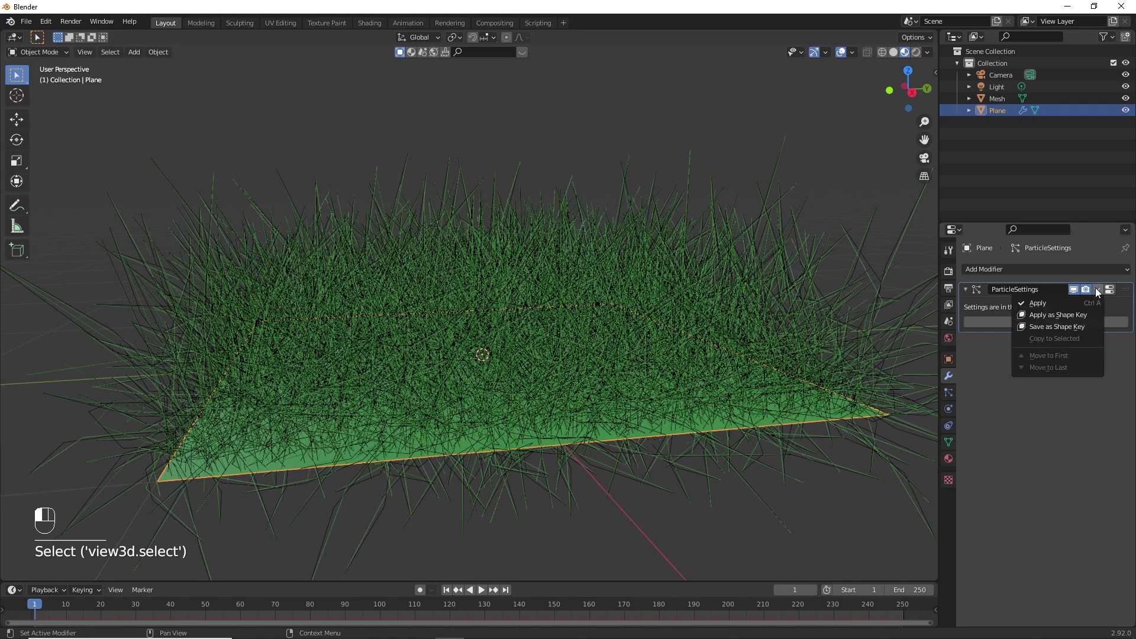
pyautogui.click(1096, 298)
pyautogui.click(600, 327)
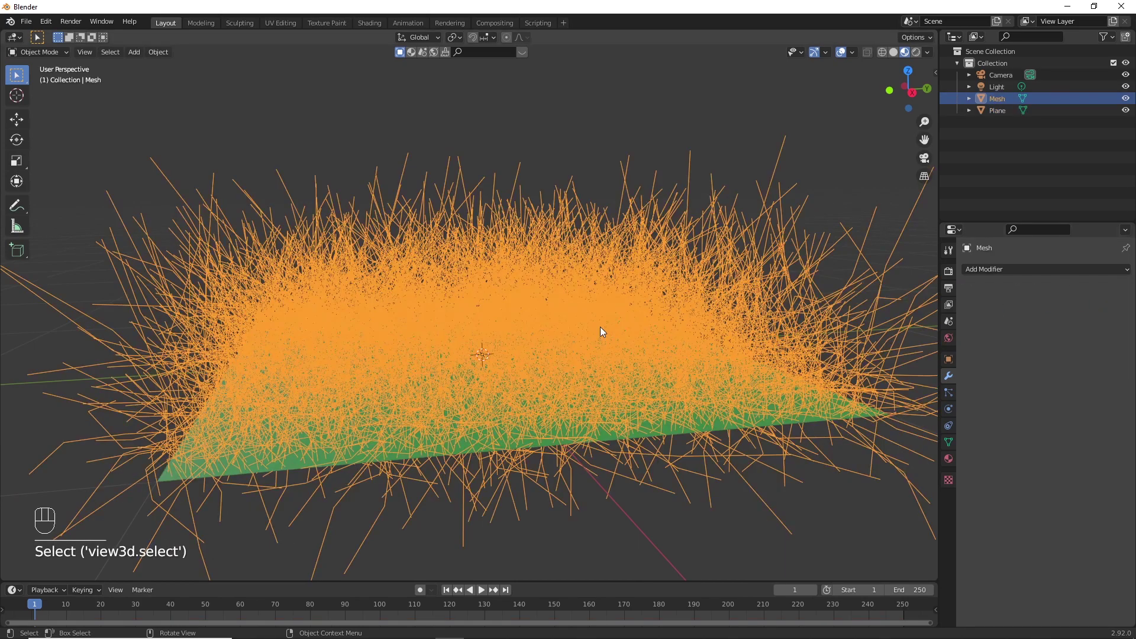
pyautogui.scroll(-3, 586, 340)
pyautogui.press('g')
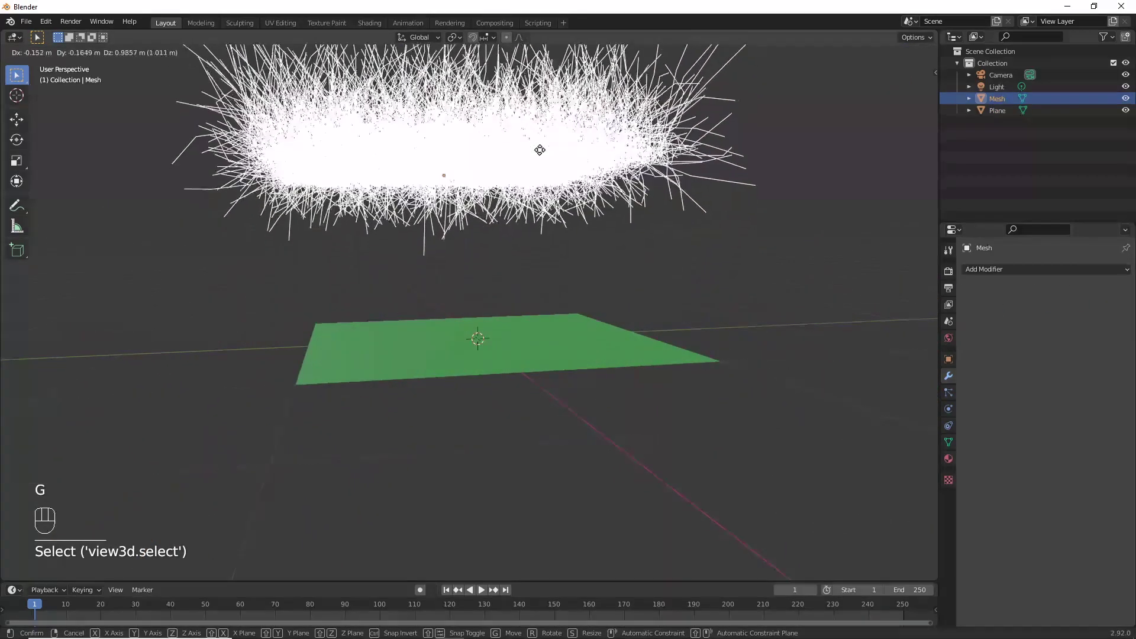
pyautogui.press('Escape')
# Convert the selected grass mesh object to a curve
pyautogui.scroll(2, 524, 258)
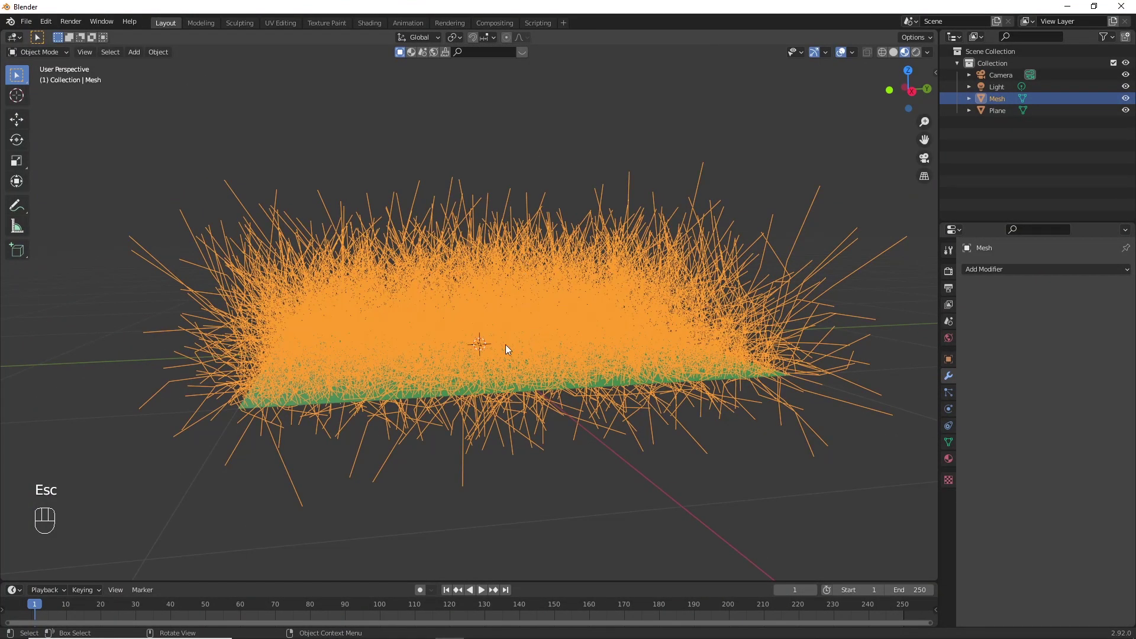
pyautogui.moveTo(505, 345)
pyautogui.mouseDown(button='middle')
pyautogui.moveTo(483, 329)
pyautogui.moveTo(495, 342)
pyautogui.mouseUp(button='middle')
pyautogui.scroll(5, 499, 345)
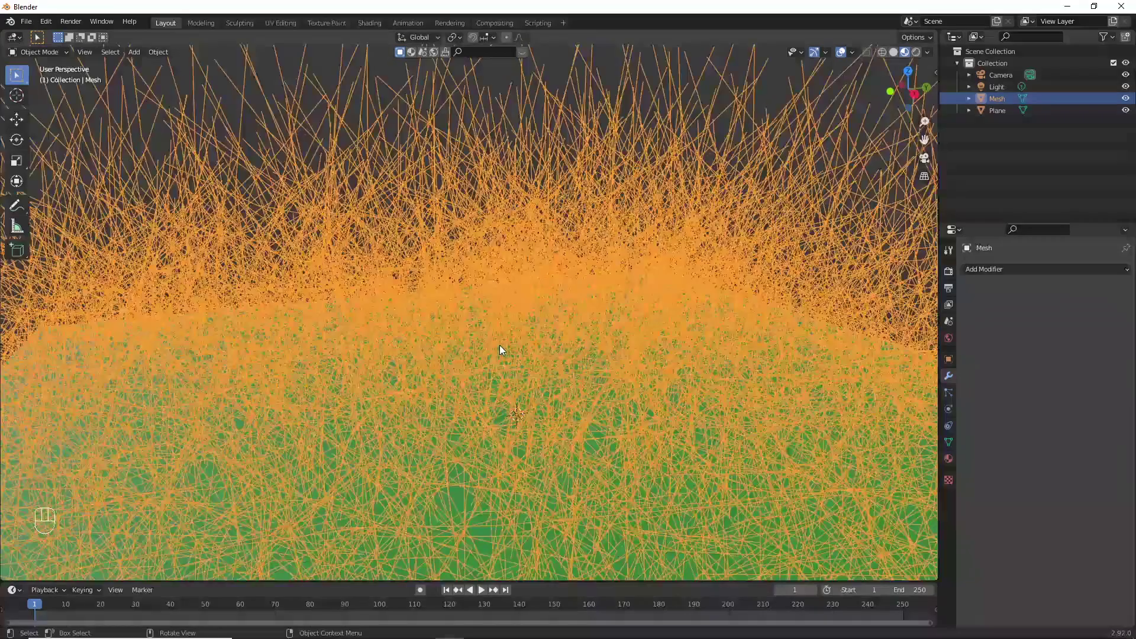
pyautogui.scroll(-6, 498, 354)
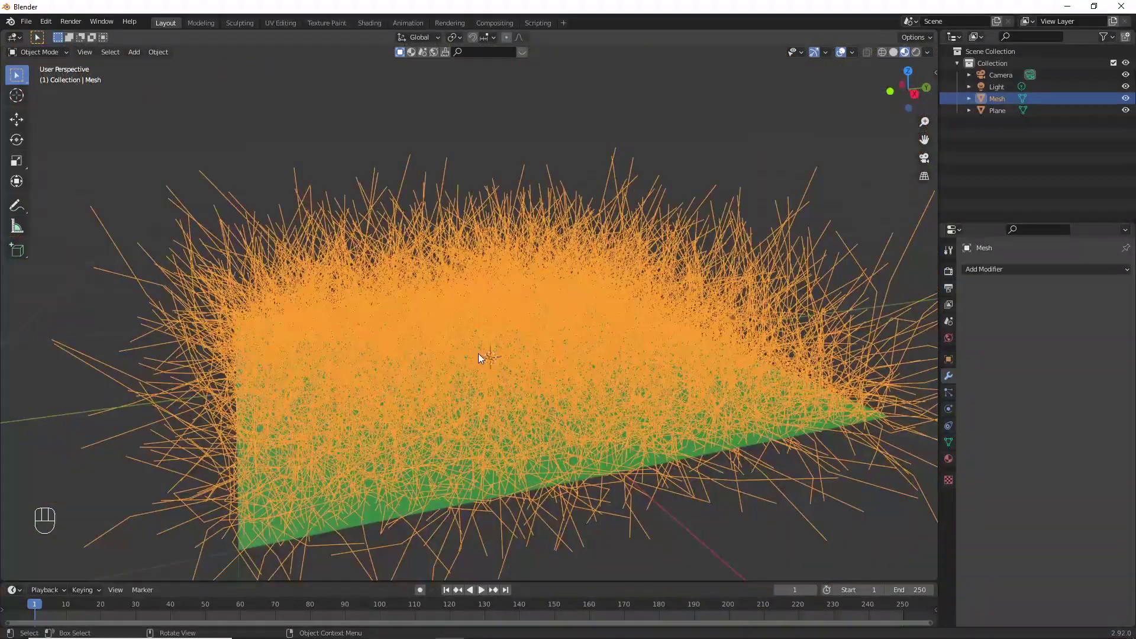
pyautogui.moveTo(479, 353); pyautogui.dragTo(470, 345, button='middle')
pyautogui.scroll(-3, 470, 345)
pyautogui.scroll(3, 311, 256)
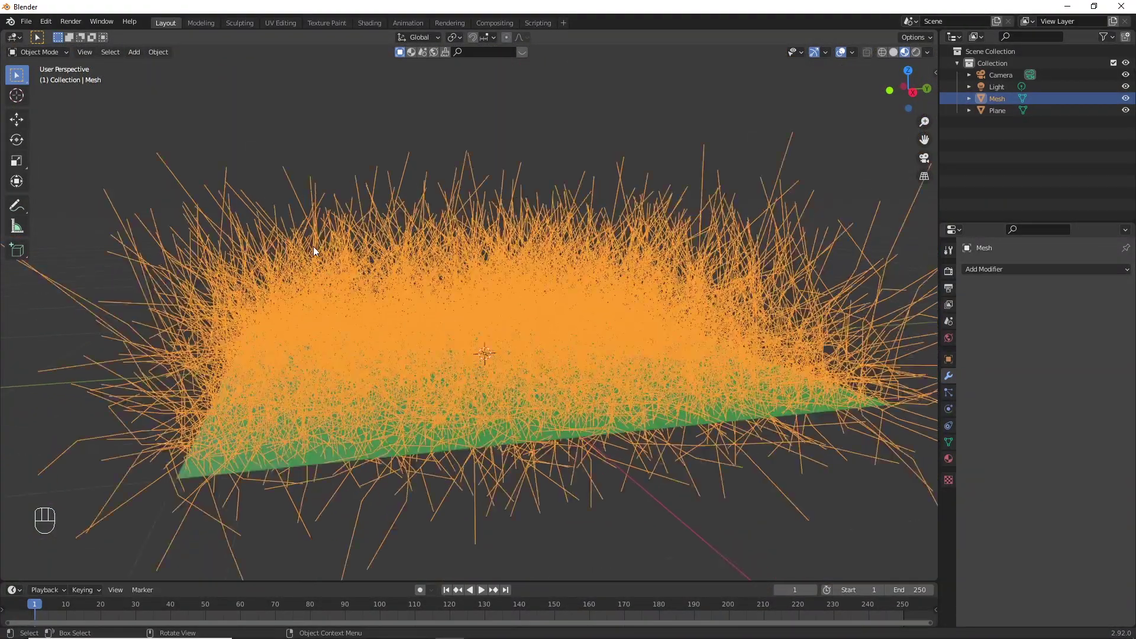
pyautogui.click(171, 57)
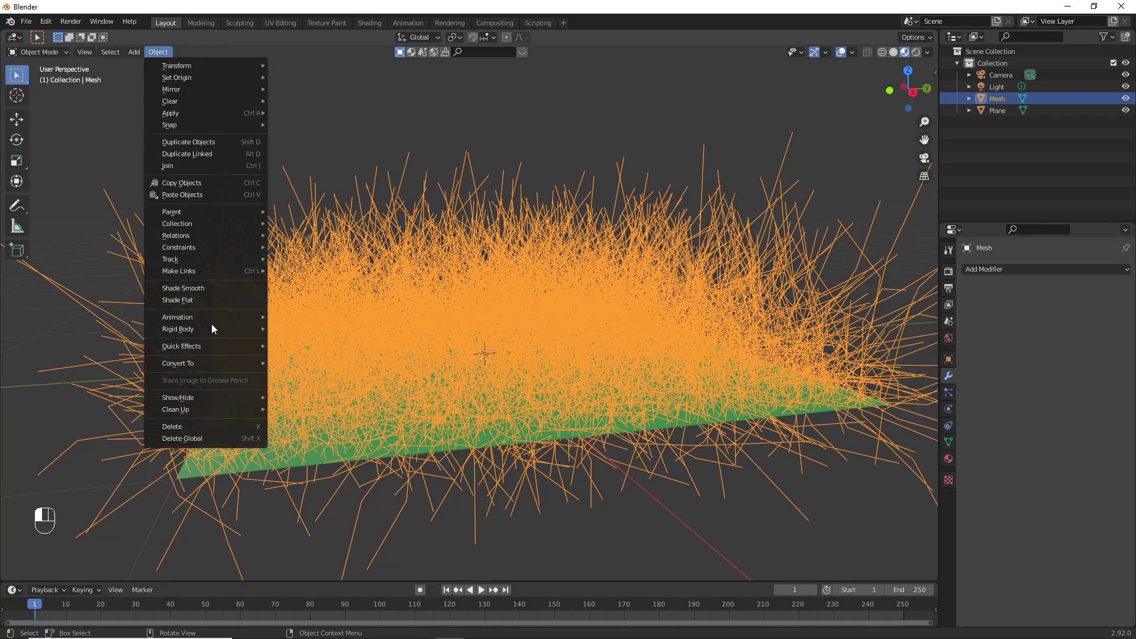
pyautogui.moveTo(224, 364)
pyautogui.click(294, 363)
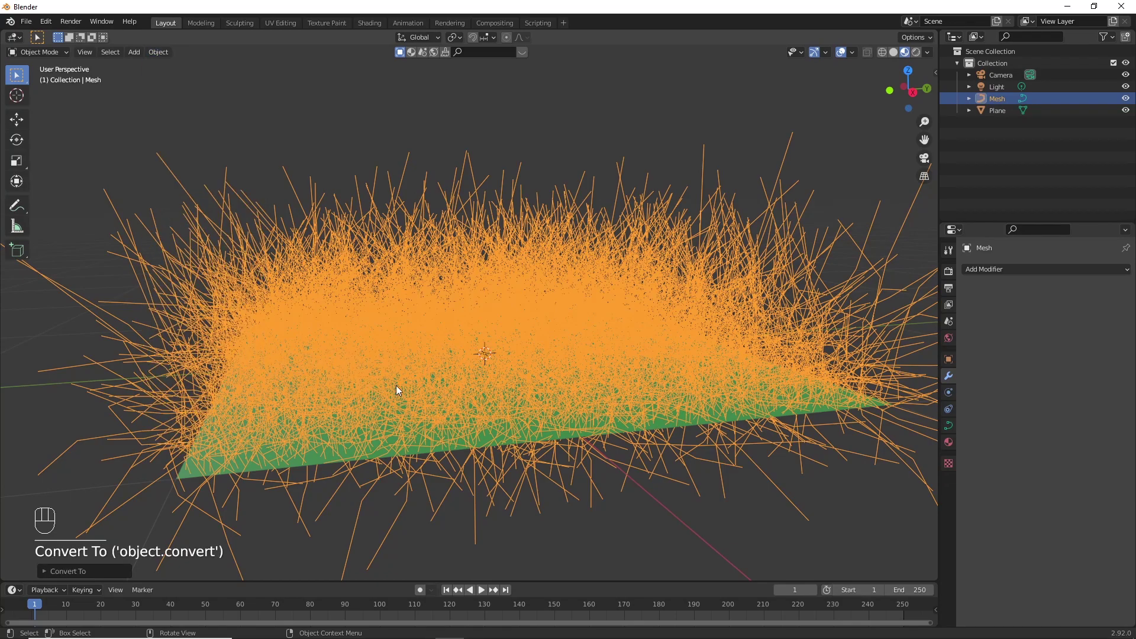
# In Edit Mode, delete all grass curve vertices hanging below the plane, selecting them from the front orthographic view
pyautogui.scroll(-2, 451, 357)
pyautogui.scroll(4, 475, 364)
pyautogui.press('Tab')
pyautogui.moveTo(475, 365); pyautogui.dragTo(513, 368, button='middle')
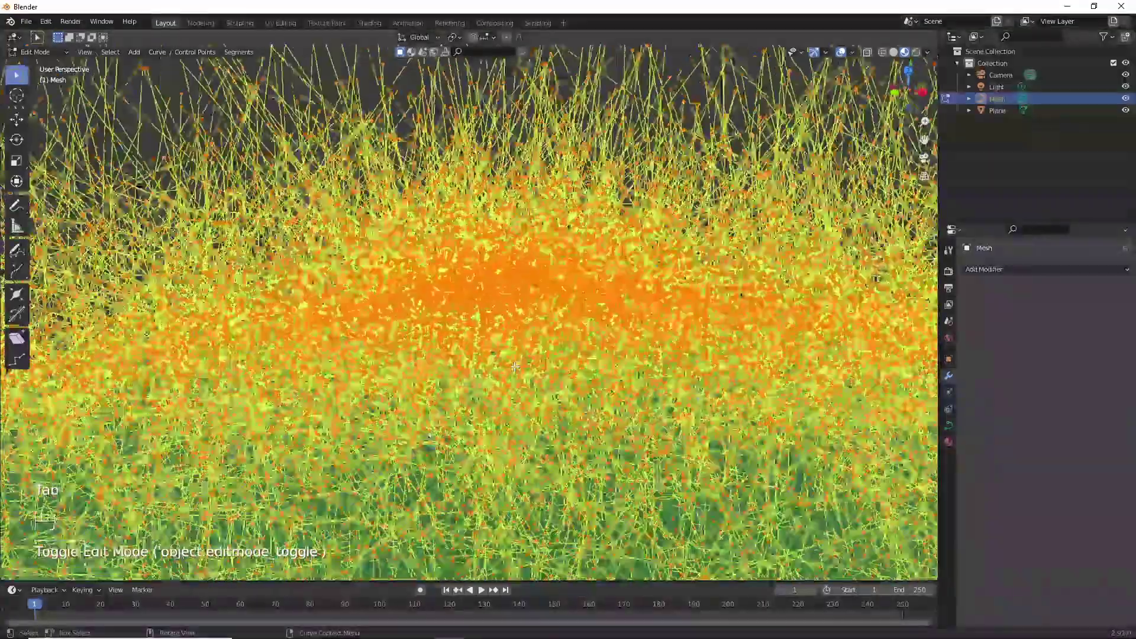
pyautogui.scroll(-10, 516, 367)
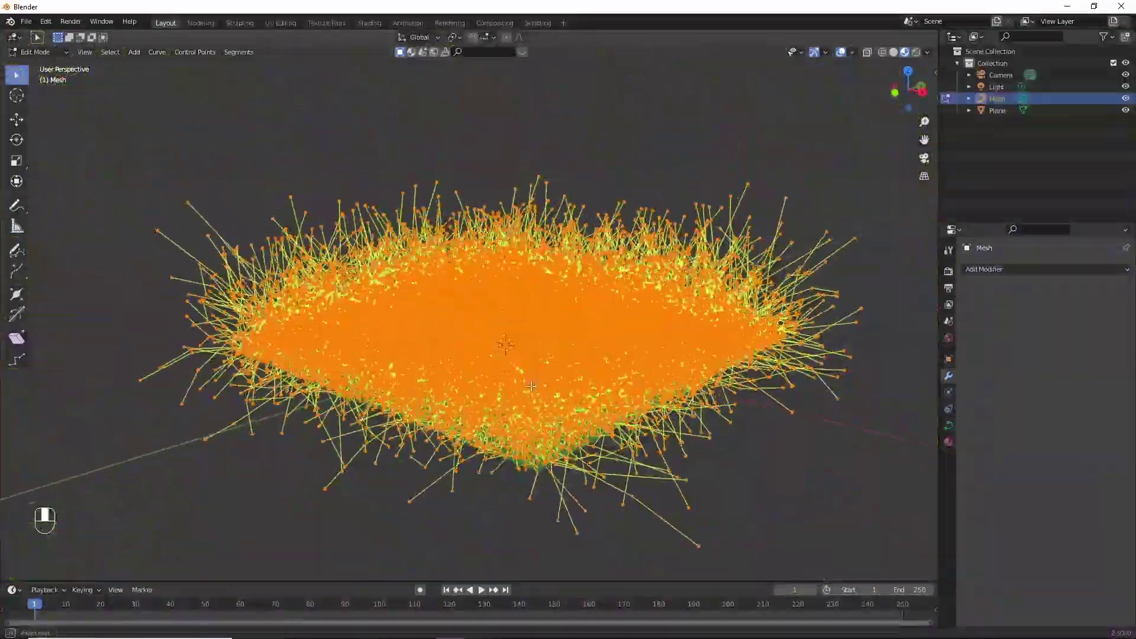
pyautogui.moveTo(531, 385); pyautogui.dragTo(502, 377, button='middle')
pyautogui.press('KP_1')
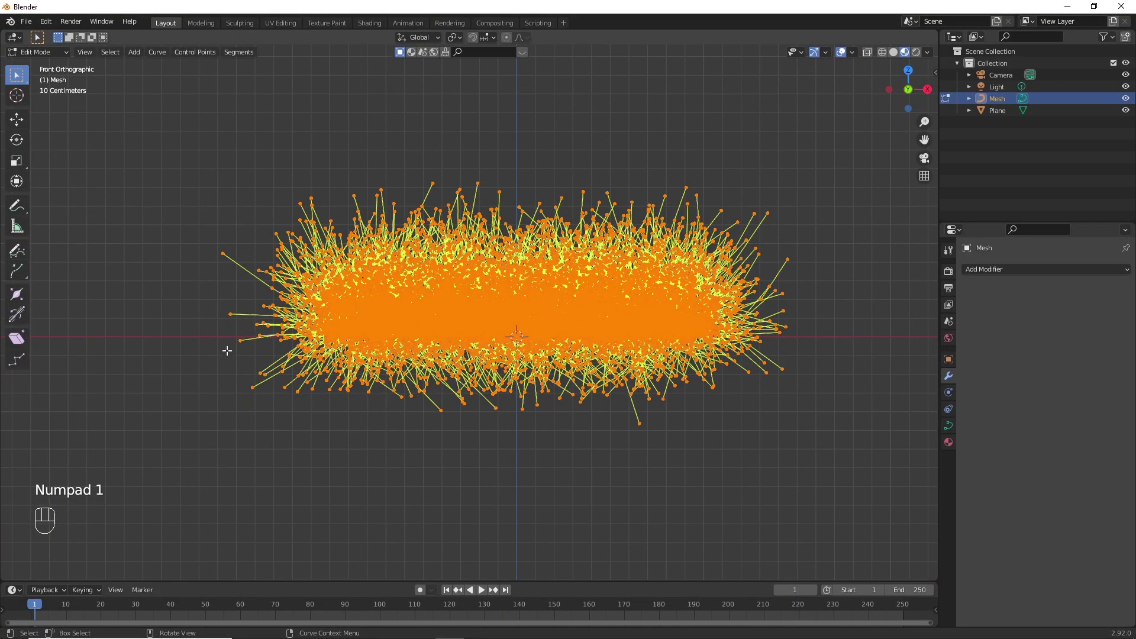
pyautogui.moveTo(232, 340); pyautogui.dragTo(805, 447)
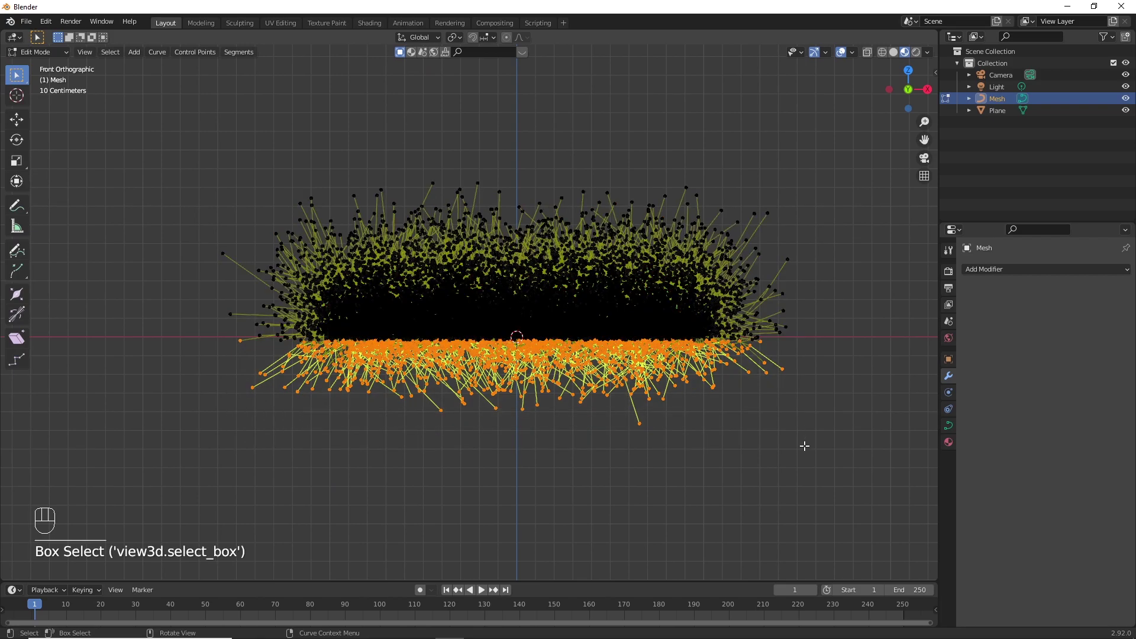
pyautogui.press('Delete')
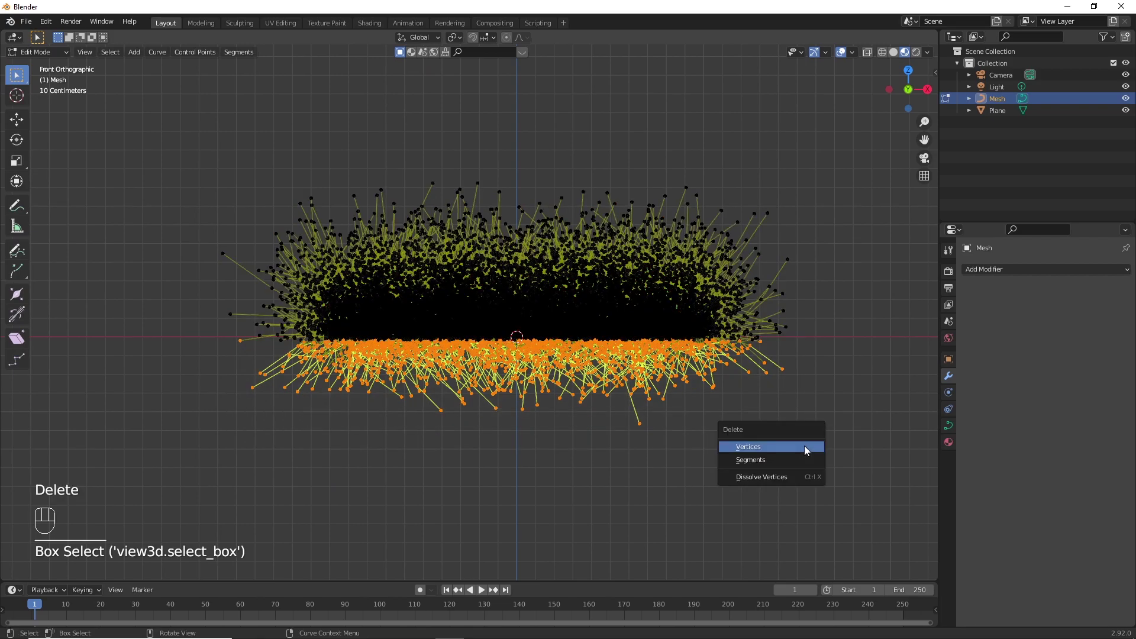
pyautogui.click(805, 449)
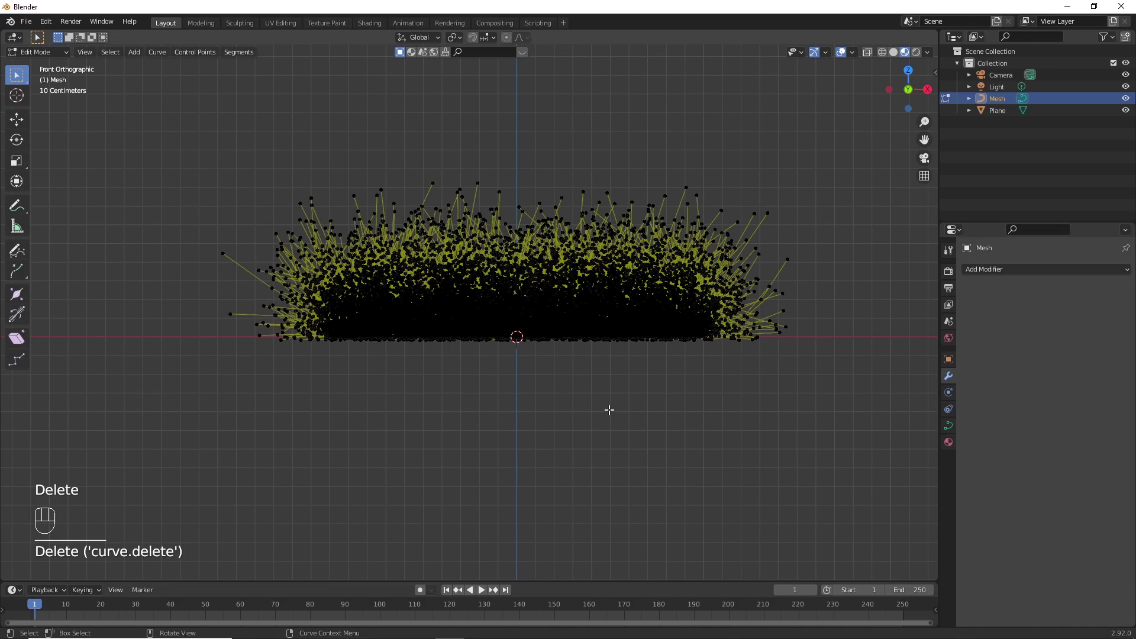
# Delete the outlying strand vertices that stick out furthest at the left and right ends of the grass in front view
pyautogui.moveTo(522, 362)
pyautogui.mouseDown(button='middle')
pyautogui.moveTo(517, 330)
pyautogui.moveTo(565, 327)
pyautogui.moveTo(523, 339)
pyautogui.mouseUp(button='middle')
pyautogui.press('KP_1')
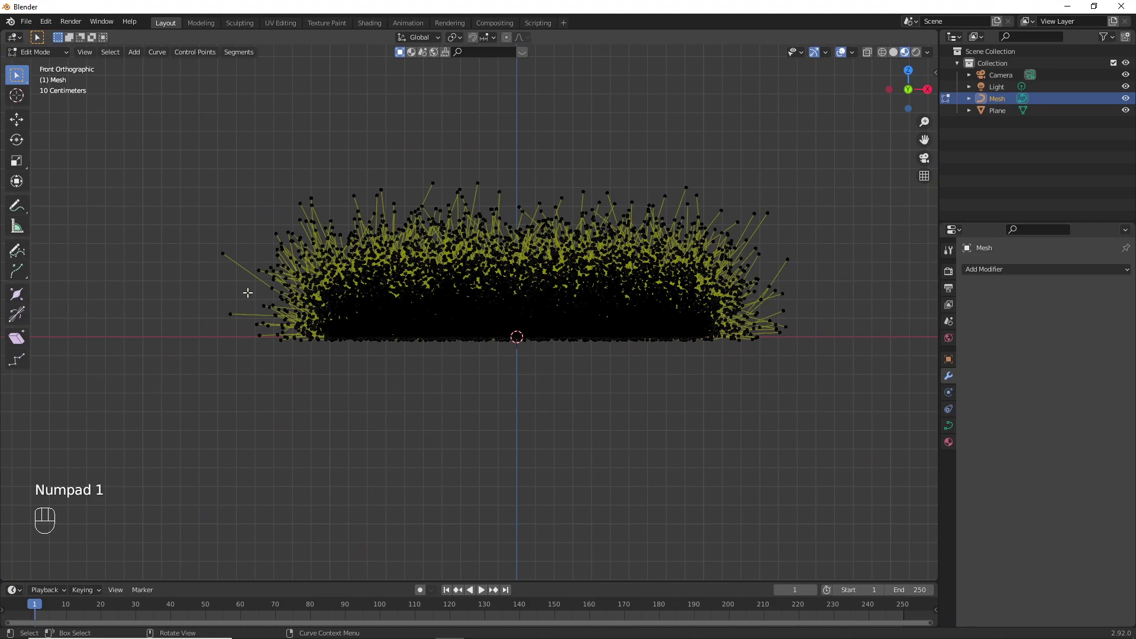
pyautogui.moveTo(166, 204); pyautogui.dragTo(243, 396)
pyautogui.press('x')
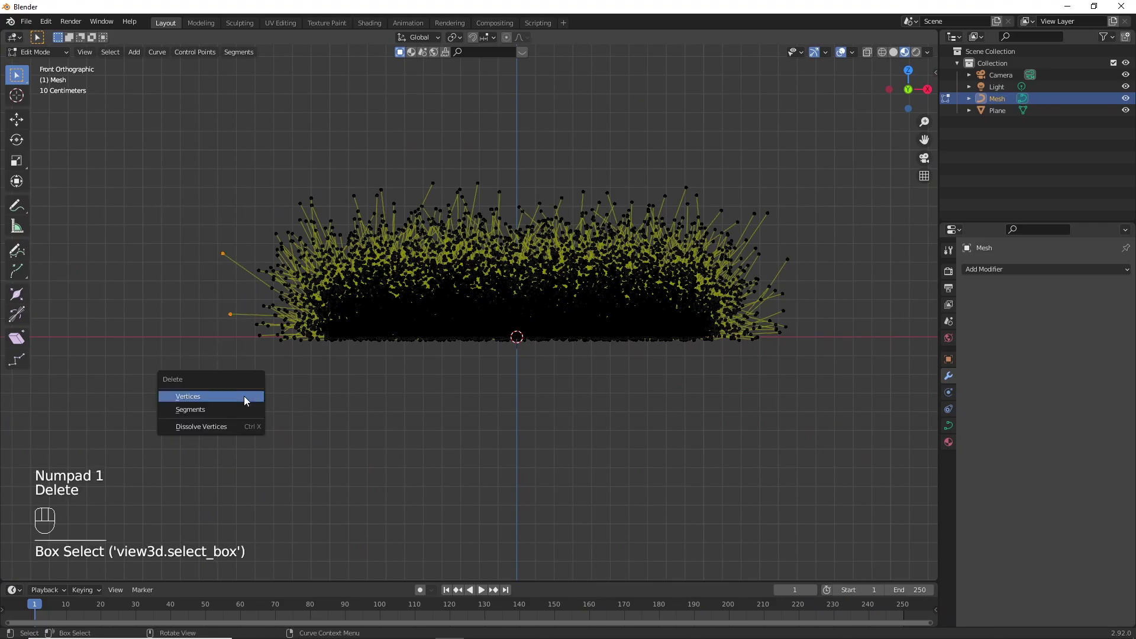
pyautogui.click(244, 396)
pyautogui.moveTo(777, 236); pyautogui.dragTo(831, 403)
pyautogui.press('x')
pyautogui.click(839, 408)
# Delete the vertices of the overly tall strands along the grass's upper right side, top and upper left corner
pyautogui.moveTo(755, 173); pyautogui.dragTo(792, 228)
pyautogui.press('x')
pyautogui.click(794, 231)
pyautogui.moveTo(669, 155); pyautogui.dragTo(732, 198)
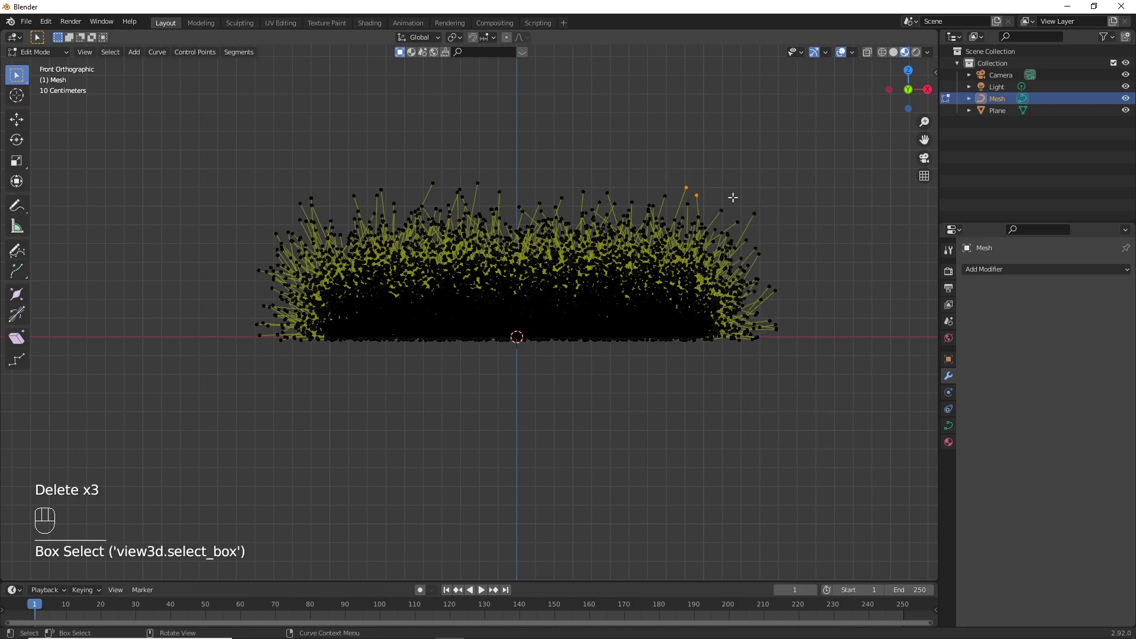
pyautogui.press('x')
pyautogui.click(732, 197)
pyautogui.moveTo(251, 168); pyautogui.dragTo(321, 204)
pyautogui.press('x')
pyautogui.click(321, 204)
# Trim the remaining protruding strand vertices along the left edge of the grass
pyautogui.moveTo(225, 241); pyautogui.dragTo(264, 376)
pyautogui.moveTo(225, 225); pyautogui.dragTo(271, 376)
pyautogui.press('x')
pyautogui.click(272, 375)
# From an angled perspective, delete the stray strand vertices at two outer corners of the grass and return to Object Mode
pyautogui.moveTo(282, 218); pyautogui.dragTo(232, 426, button='middle')
pyautogui.moveTo(163, 471); pyautogui.dragTo(218, 536)
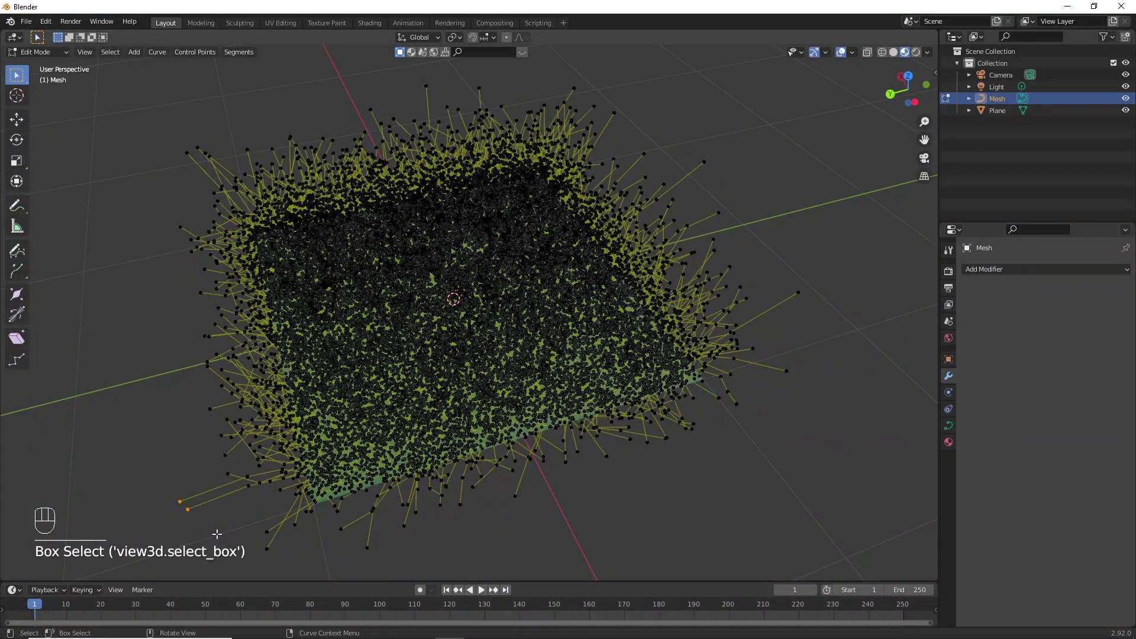
pyautogui.press('x')
pyautogui.click(219, 536)
pyautogui.moveTo(145, 103); pyautogui.dragTo(215, 172)
pyautogui.press('x')
pyautogui.click(215, 174)
pyautogui.moveTo(621, 305); pyautogui.dragTo(705, 337, button='middle')
pyautogui.press('Tab')
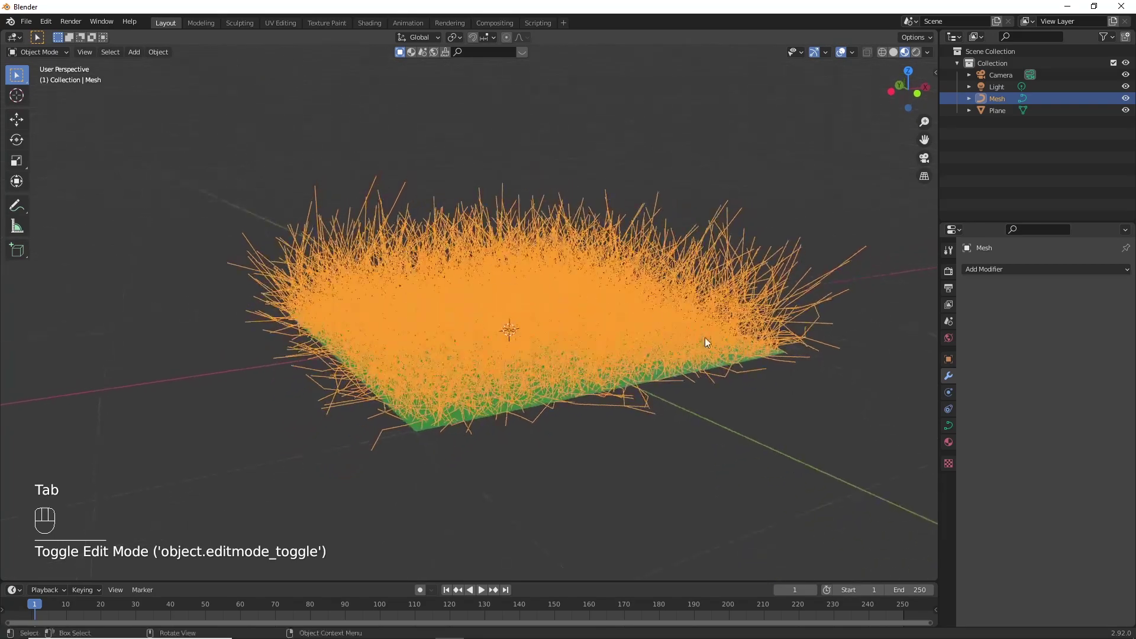
# Give the grass curve a round bevel with a depth of 0.02 m in its geometry settings
pyautogui.click(948, 425)
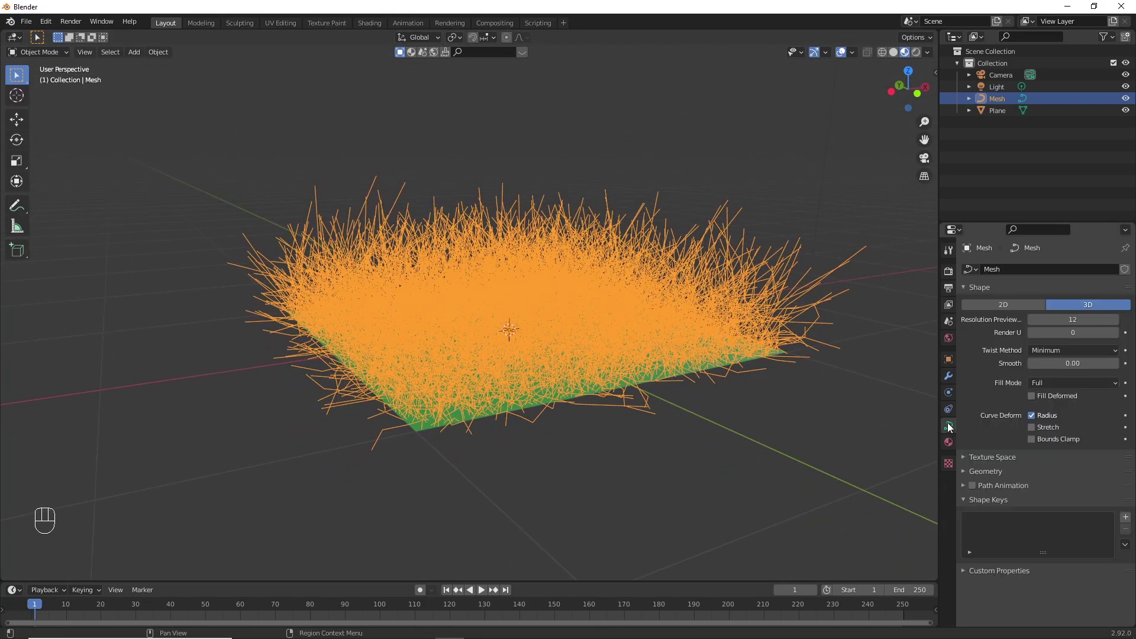
pyautogui.click(966, 471)
pyautogui.scroll(-4, 977, 404)
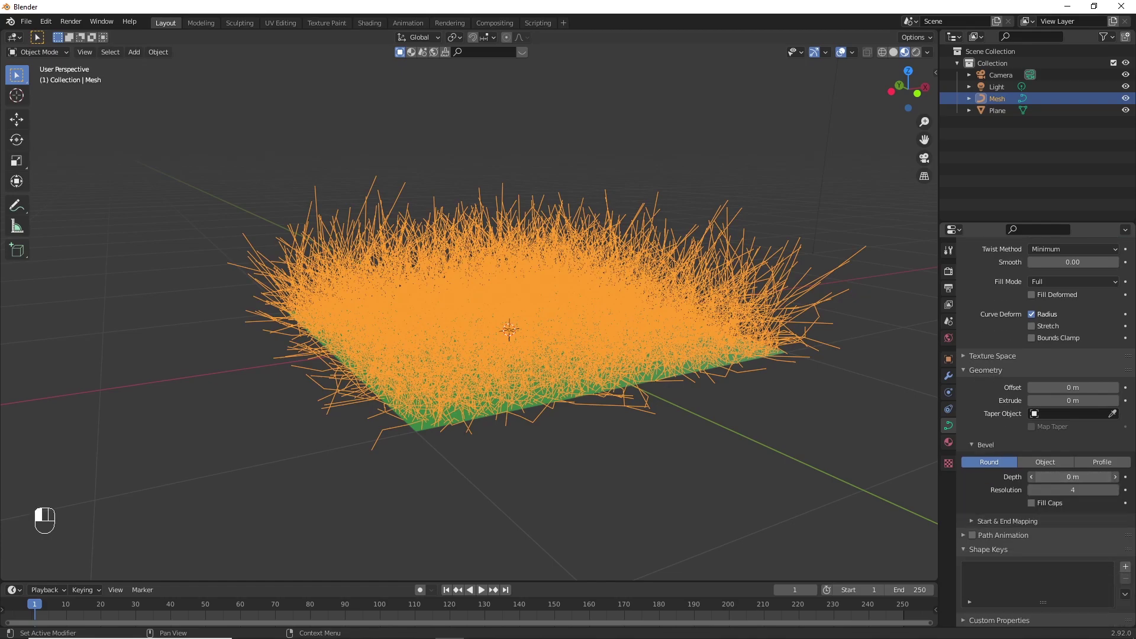
pyautogui.moveTo(1073, 476)
pyautogui.mouseDown()
pyautogui.moveTo(1096, 476)
pyautogui.moveTo(1086, 477)
pyautogui.mouseUp()
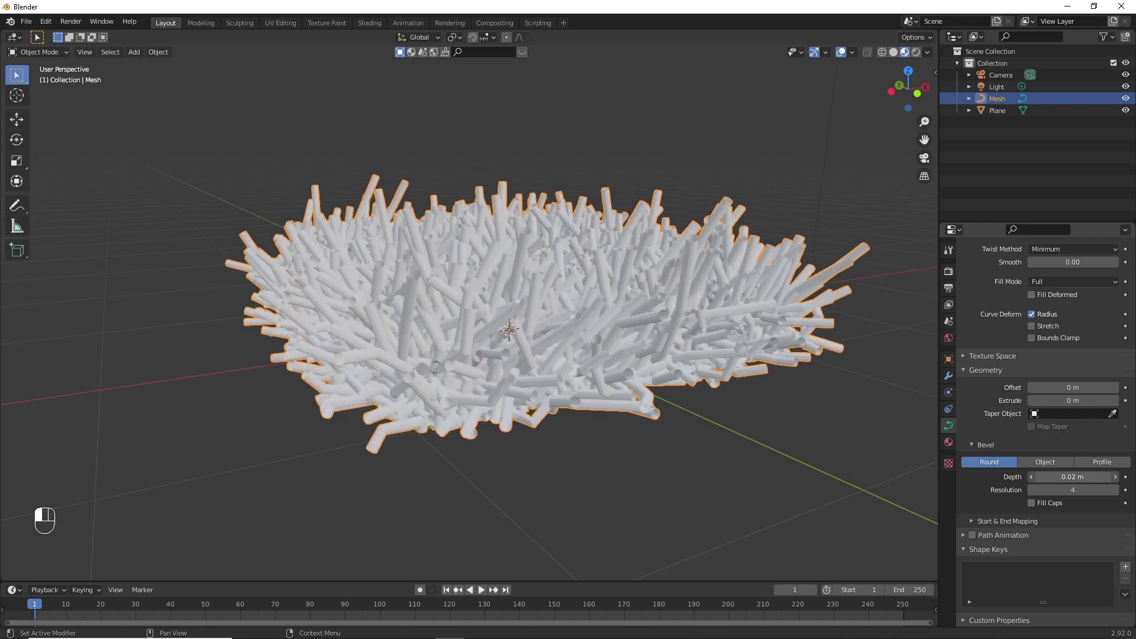
# Reduce the grass curve's bevel depth to 0.001 m to get thin strands
pyautogui.scroll(5, 673, 349)
pyautogui.scroll(-4, 673, 350)
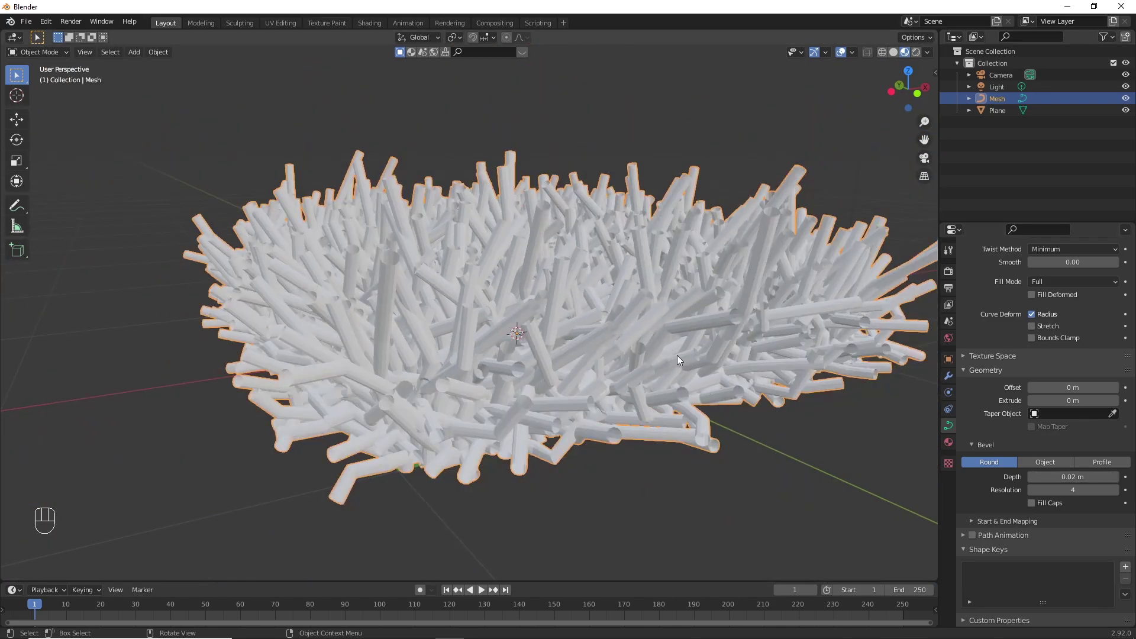
pyautogui.moveTo(704, 347); pyautogui.dragTo(693, 386, button='middle')
pyautogui.scroll(4, 708, 427)
pyautogui.scroll(3, 684, 382)
pyautogui.scroll(-3, 683, 382)
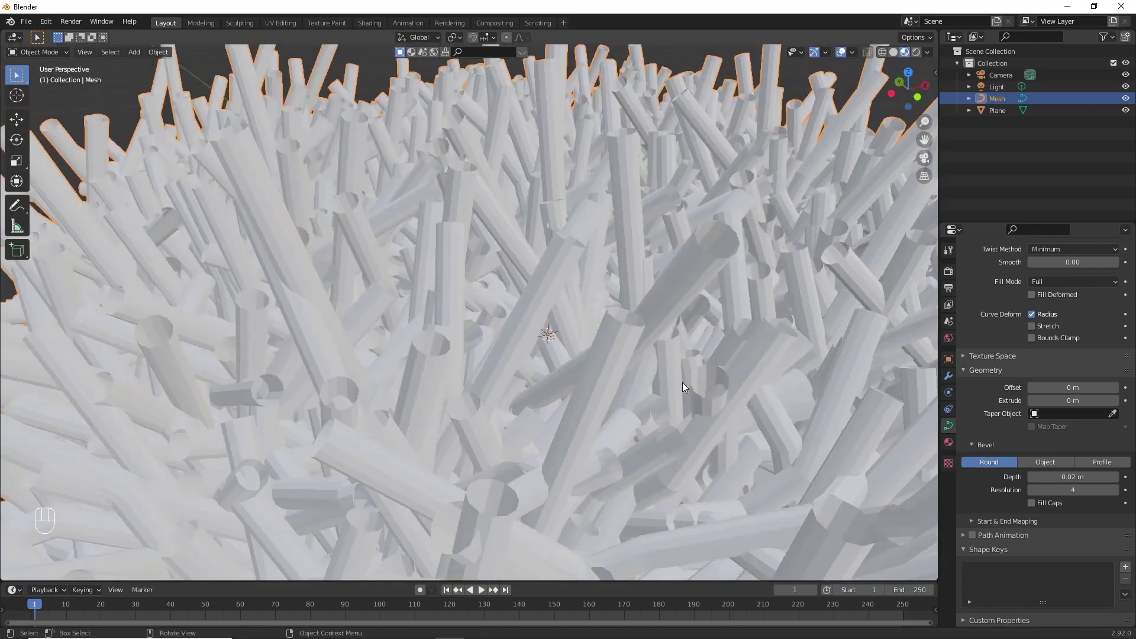
pyautogui.scroll(-6, 681, 393)
pyautogui.click(1095, 477)
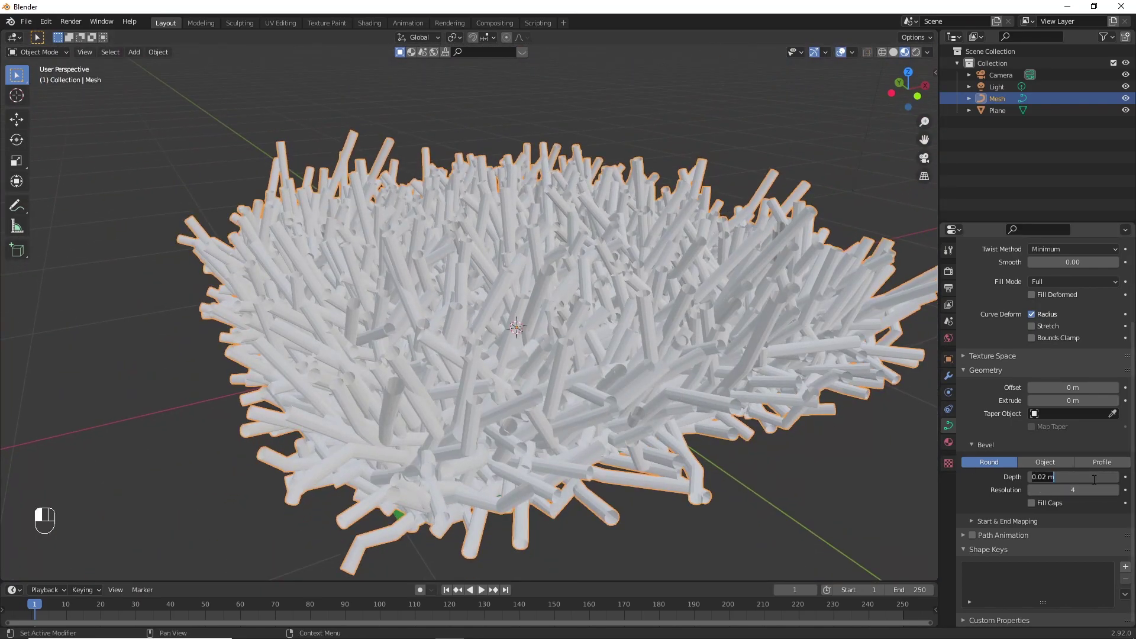
pyautogui.press('Return')
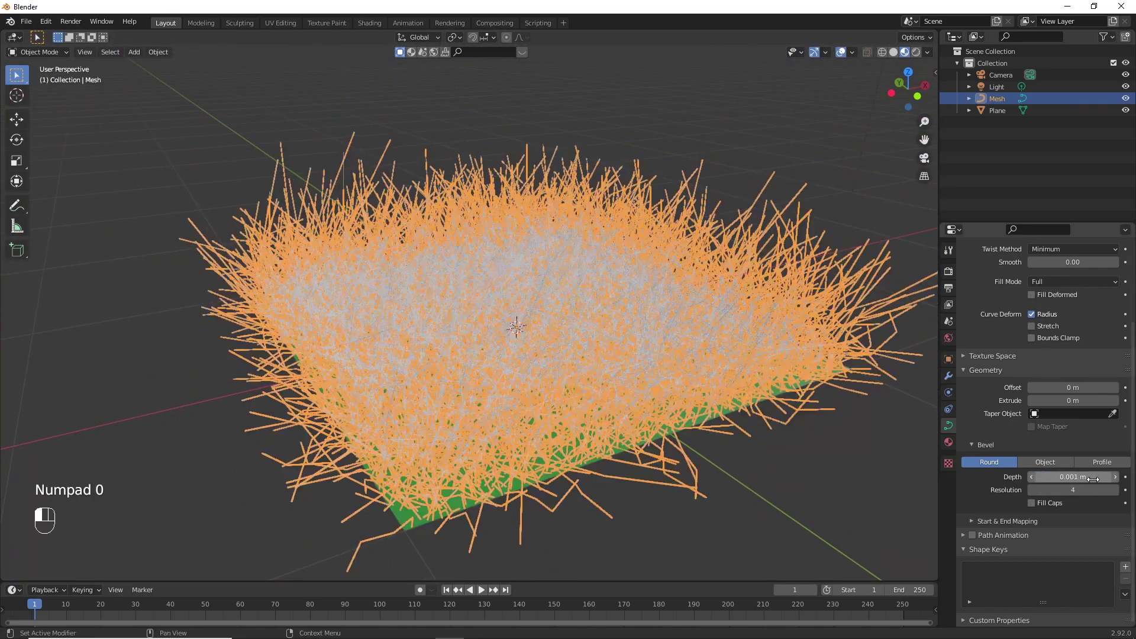
# Enable Fill Caps on the grass curve's bevel to close the strand ends
pyautogui.moveTo(619, 414); pyautogui.dragTo(582, 411, button='middle')
pyautogui.scroll(5, 575, 439)
pyautogui.scroll(-5, 586, 409)
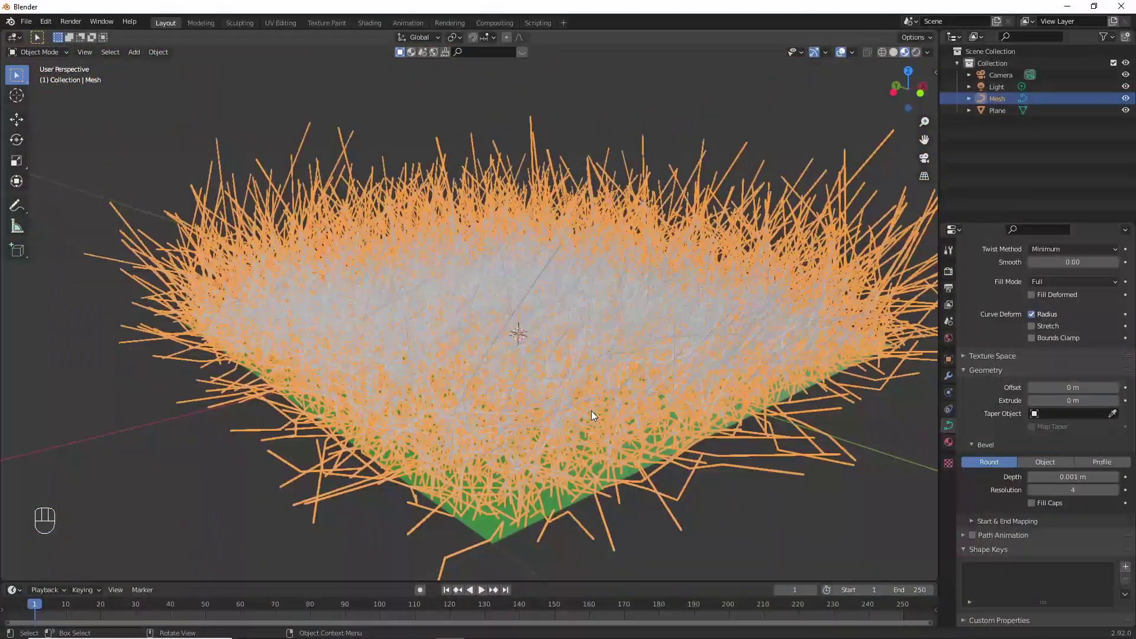
pyautogui.scroll(7, 595, 417)
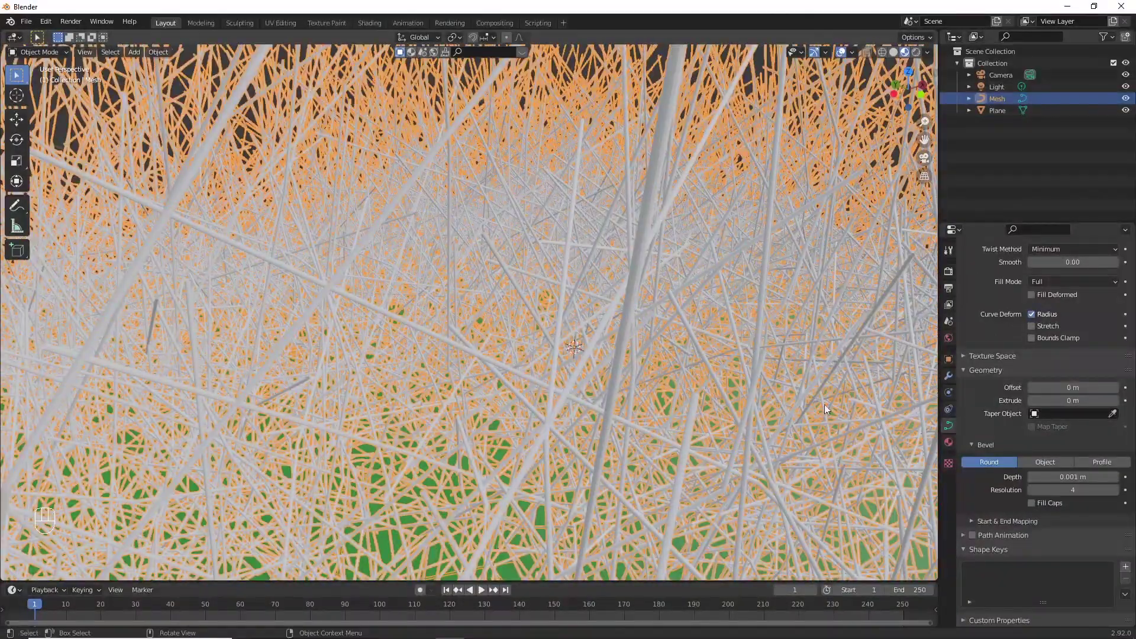
pyautogui.click(1032, 503)
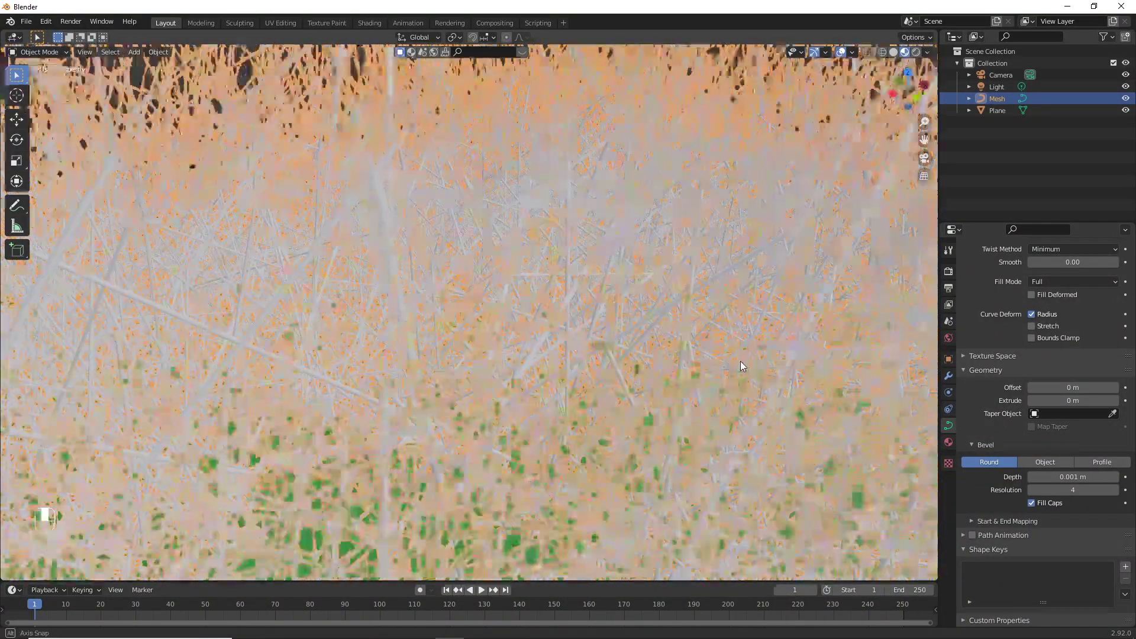
pyautogui.moveTo(740, 361); pyautogui.dragTo(732, 371, button='middle')
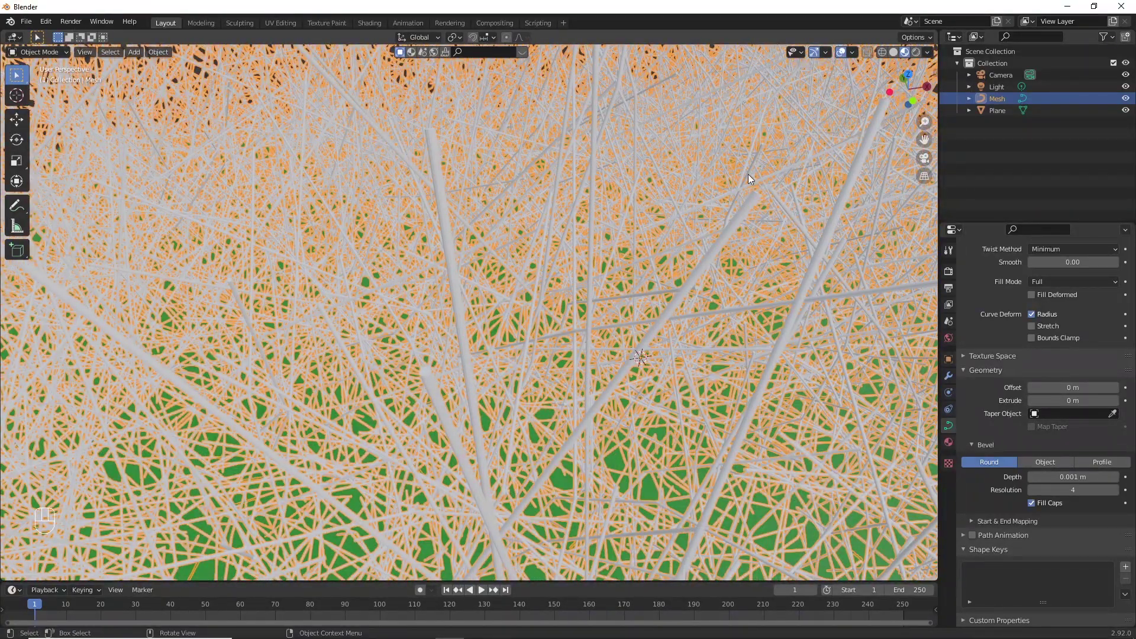
# Convert the bevelled grass curve into a mesh, then check its geometry in Edit Mode and return to Object Mode
pyautogui.scroll(-12, 750, 230)
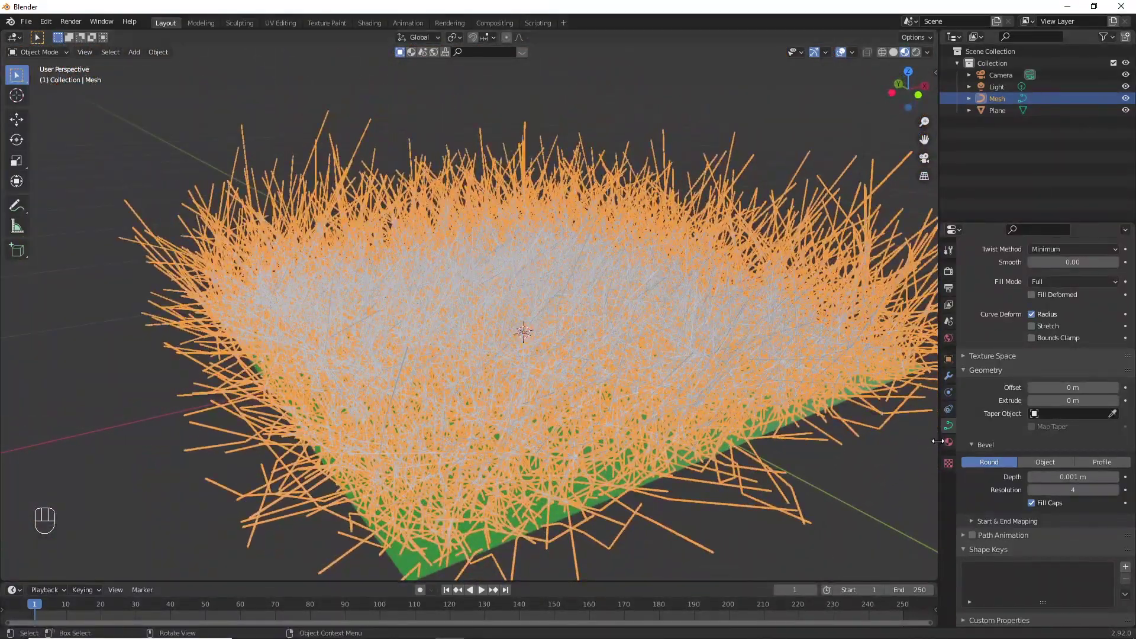
pyautogui.click(162, 54)
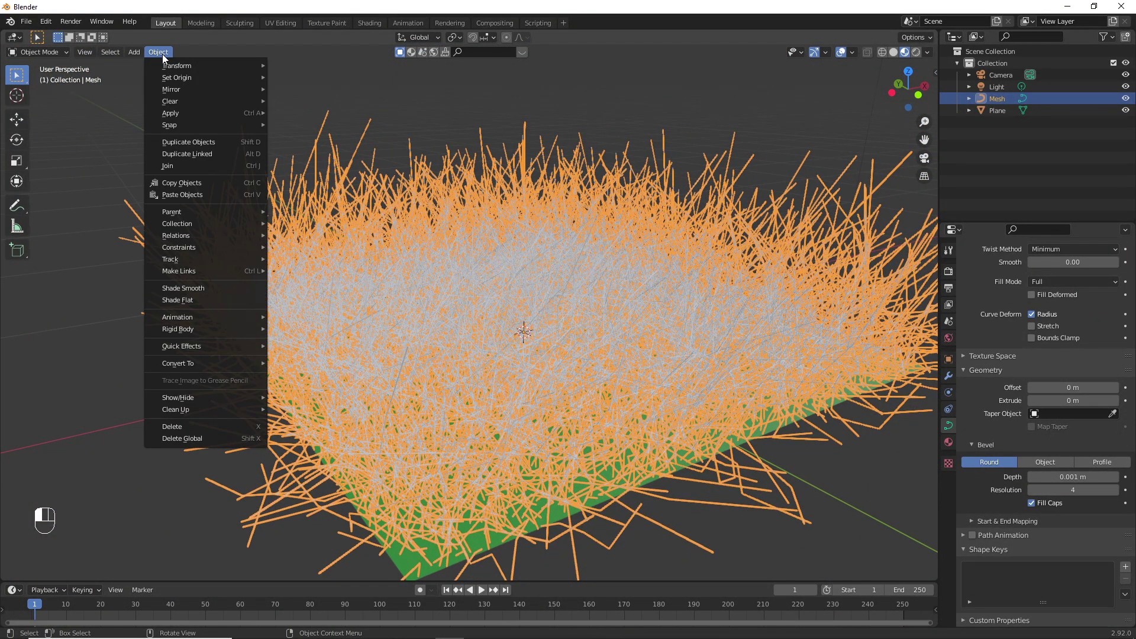
pyautogui.moveTo(197, 363)
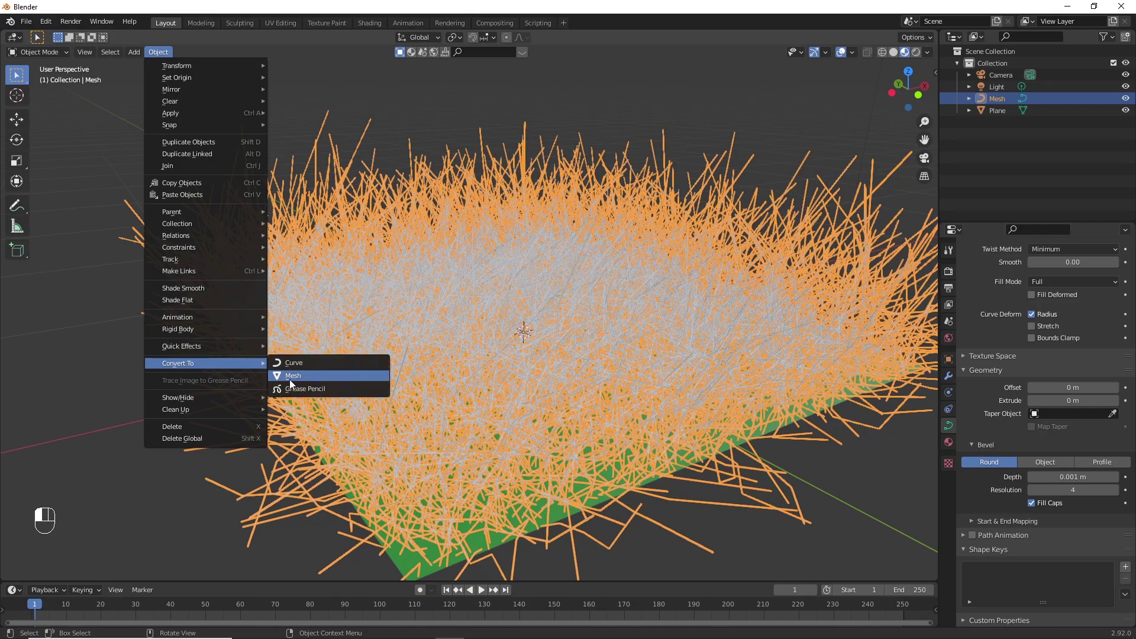
pyautogui.click(290, 379)
pyautogui.scroll(10, 516, 375)
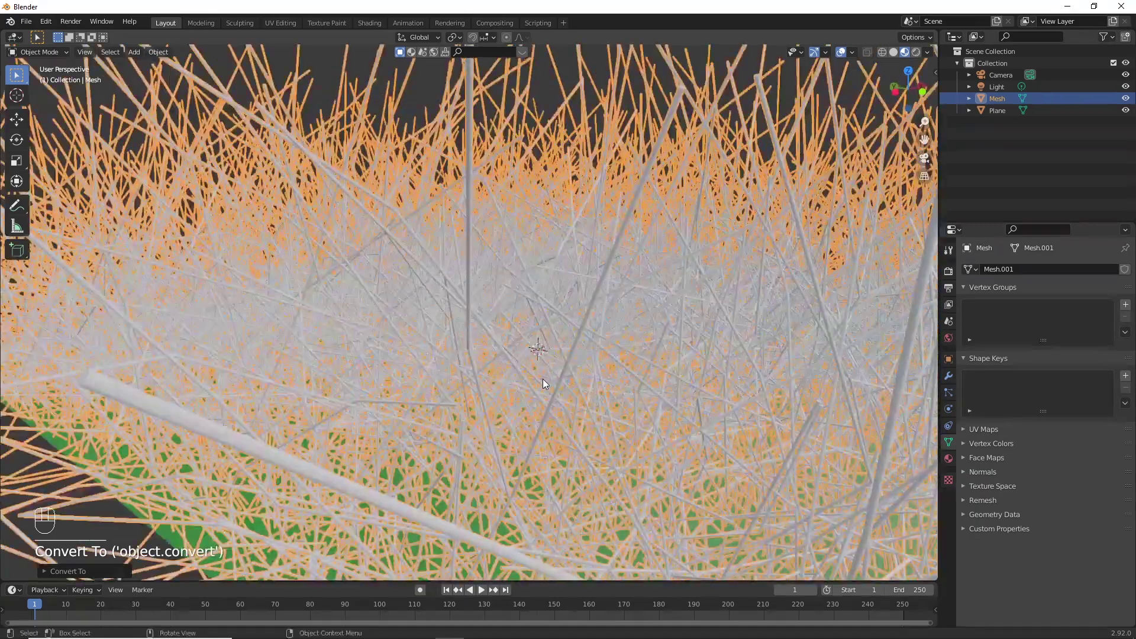
pyautogui.press('Tab')
pyautogui.scroll(-12, 355, 379)
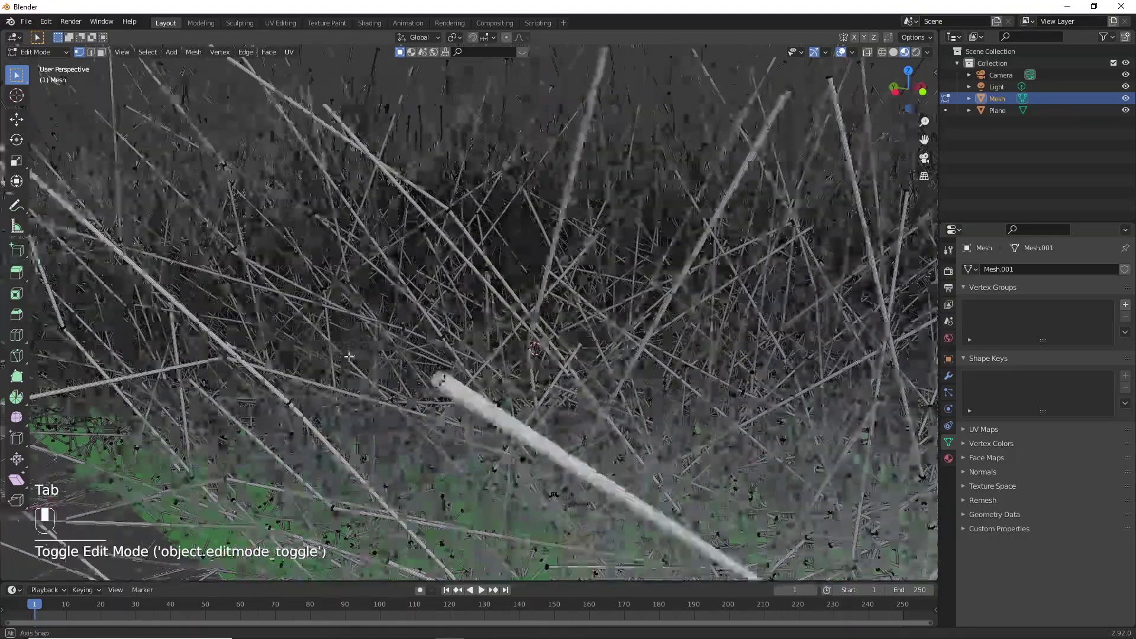
pyautogui.press('Tab')
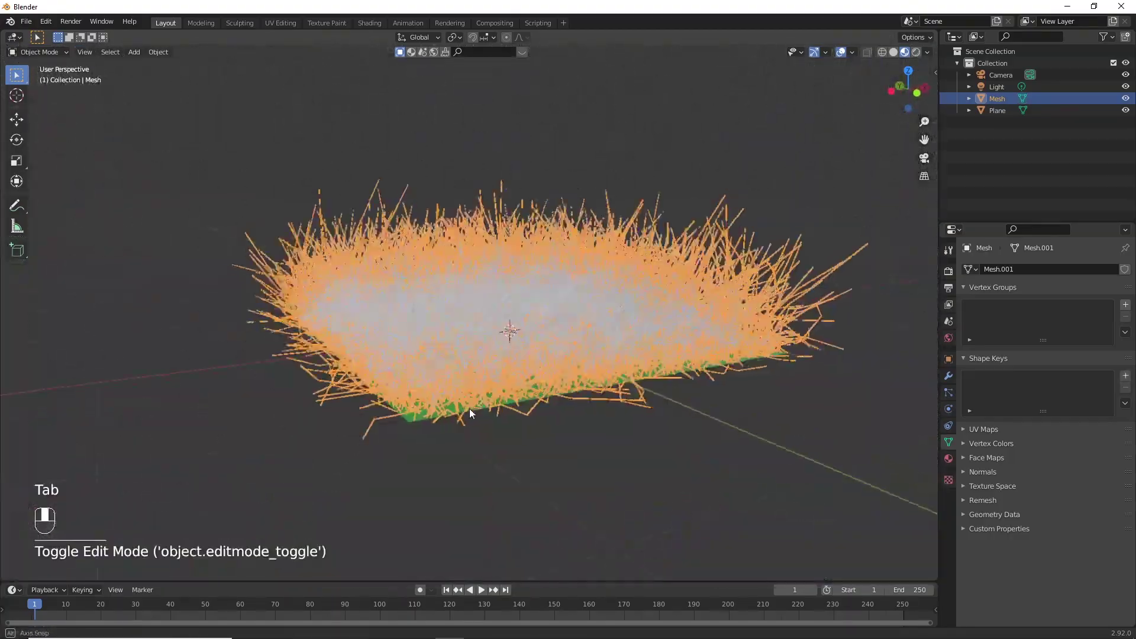
# Assign the existing Grass material to the converted grass mesh
pyautogui.click(949, 459)
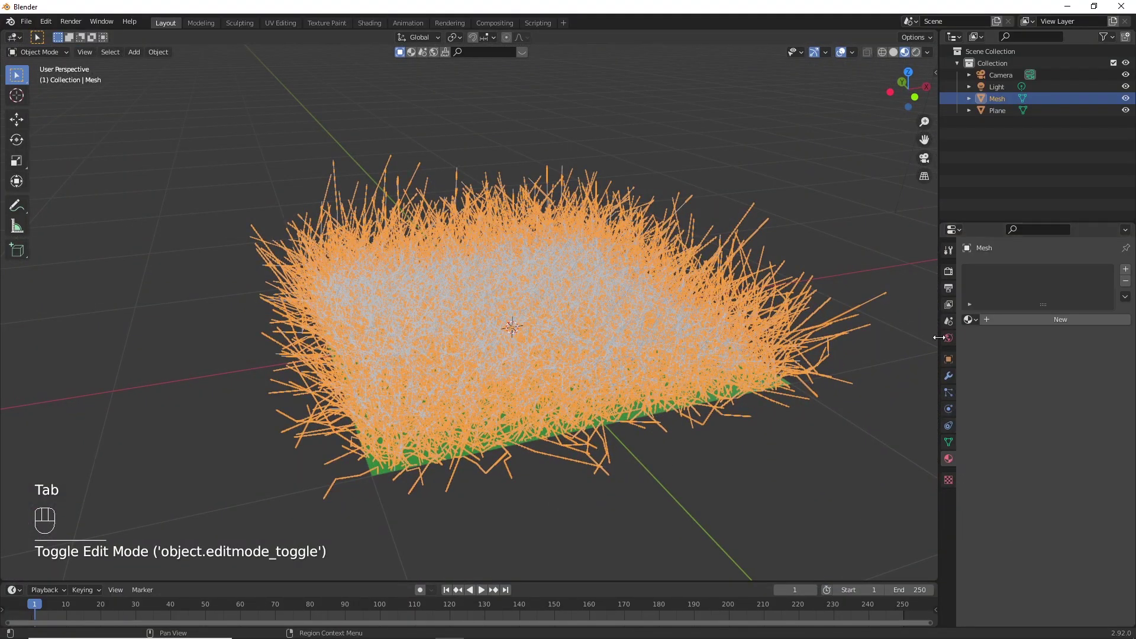
pyautogui.click(971, 319)
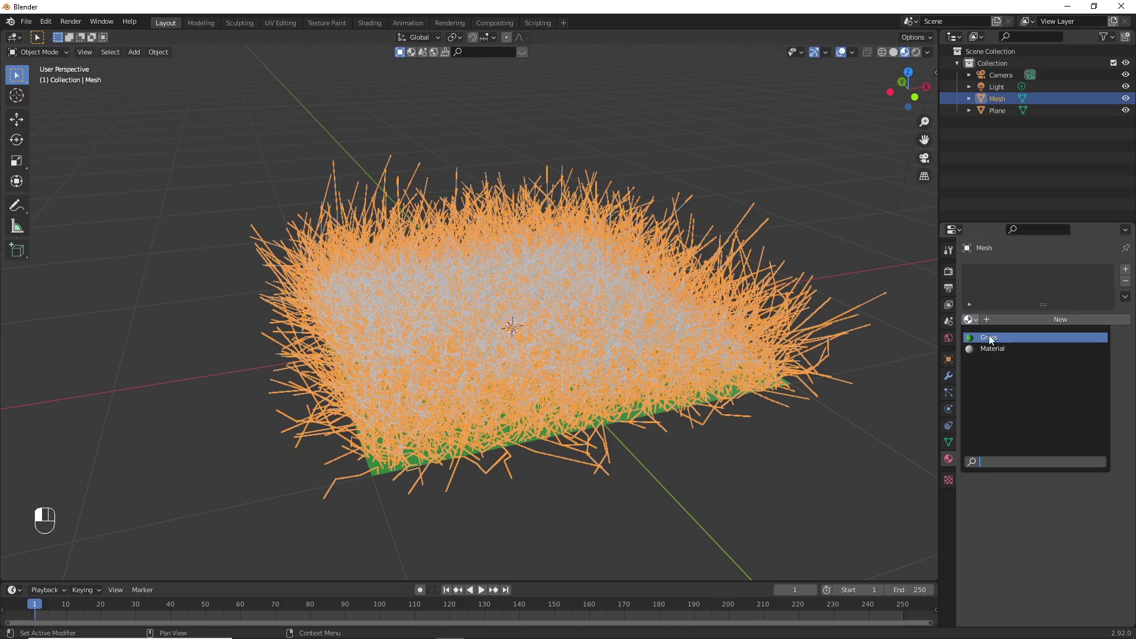
pyautogui.click(989, 337)
# Deselect the grass and align the camera to a low front view of the whole patch
pyautogui.moveTo(405, 310); pyautogui.dragTo(502, 371, button='middle')
pyautogui.click(656, 165)
pyautogui.press('ctrl+alt+KP_0')
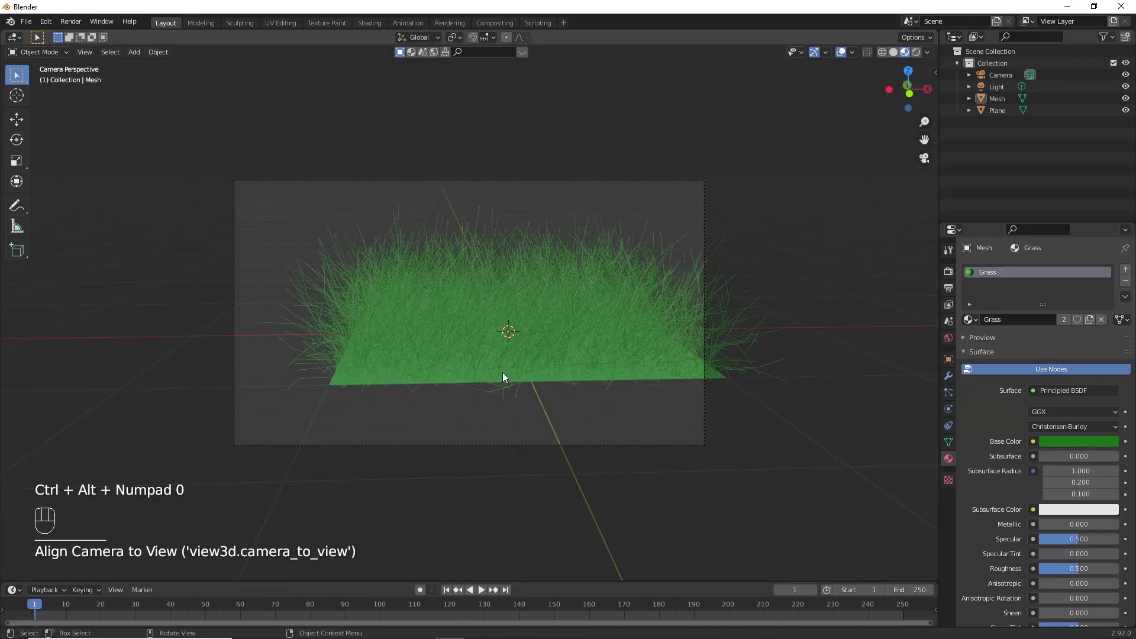
# Move the camera about 0.2 m along the global X axis and raise it slightly along Z to frame the grass
pyautogui.click(703, 200)
pyautogui.press('g')
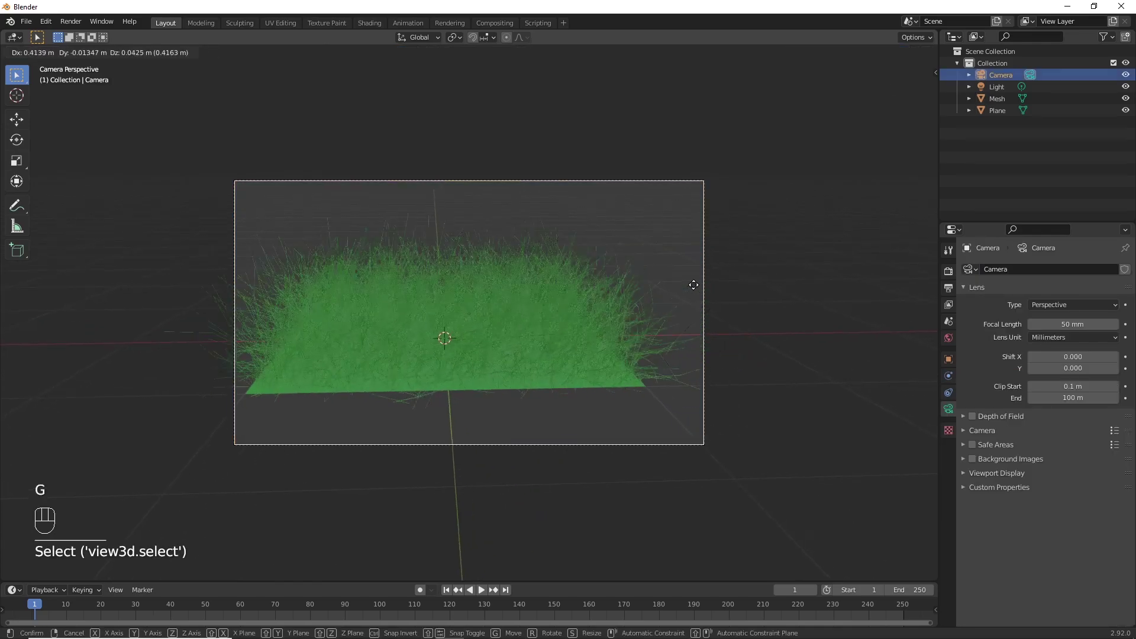
pyautogui.press('x')
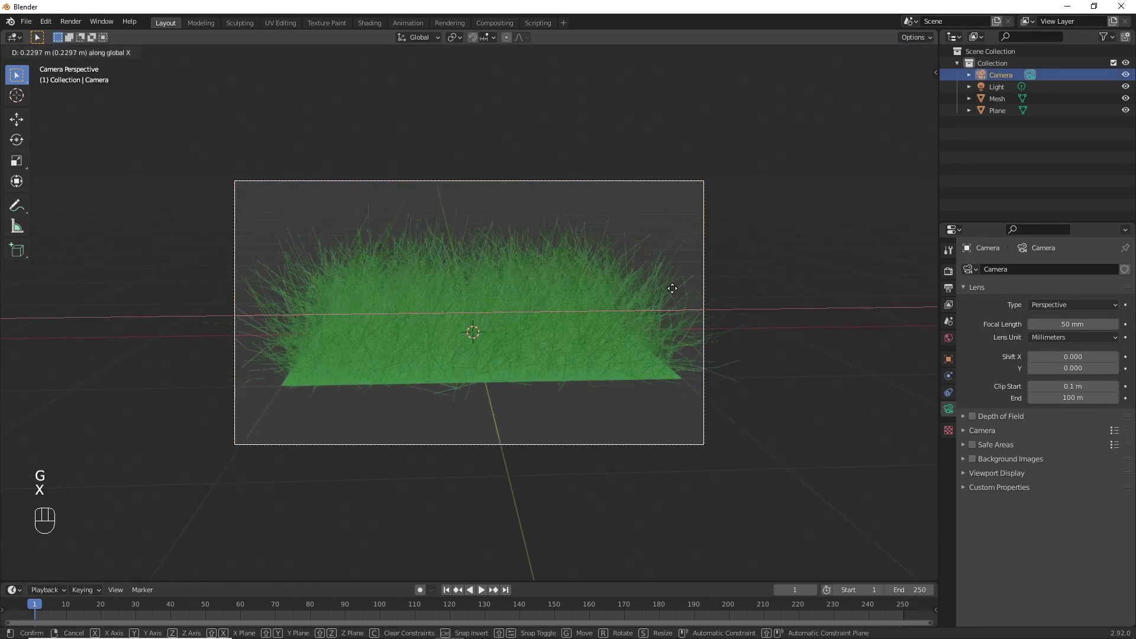
pyautogui.click(672, 293)
pyautogui.press('g')
pyautogui.press('z')
pyautogui.click(671, 271)
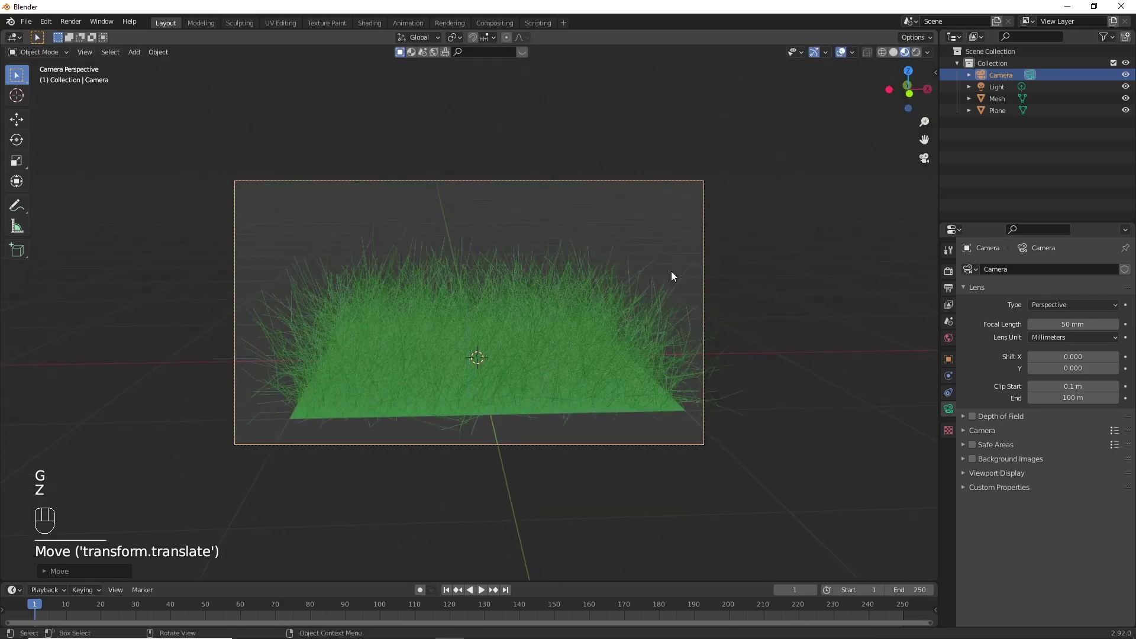
# Add a point light, change its type to Sun and raise it along the Z axis above the grass
pyautogui.hotkey('shift', 'a')
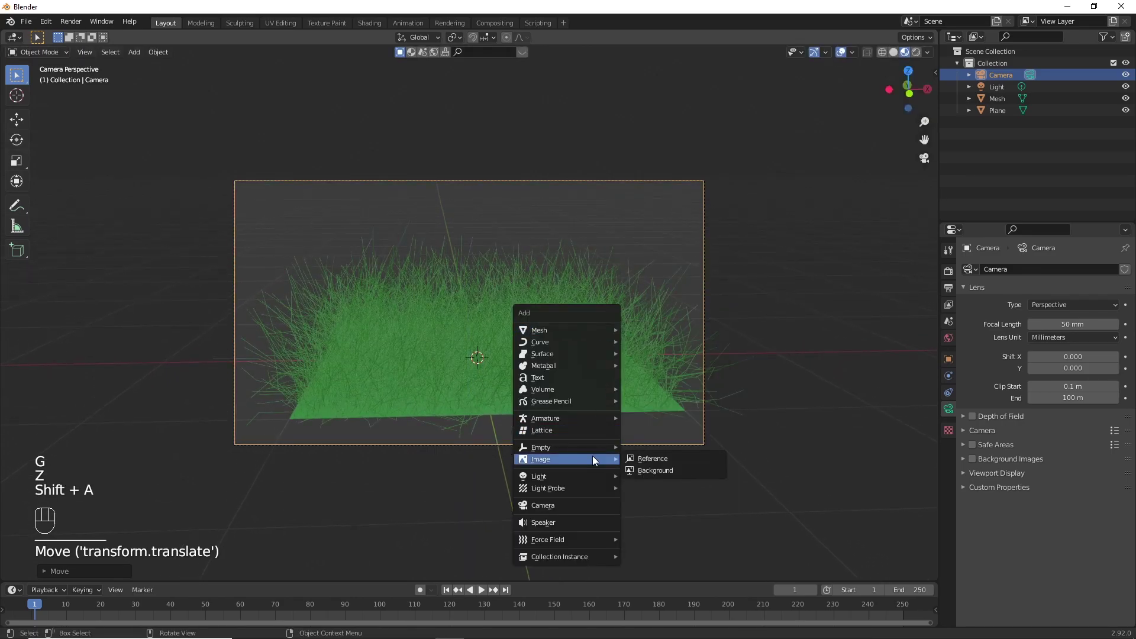
pyautogui.click(644, 477)
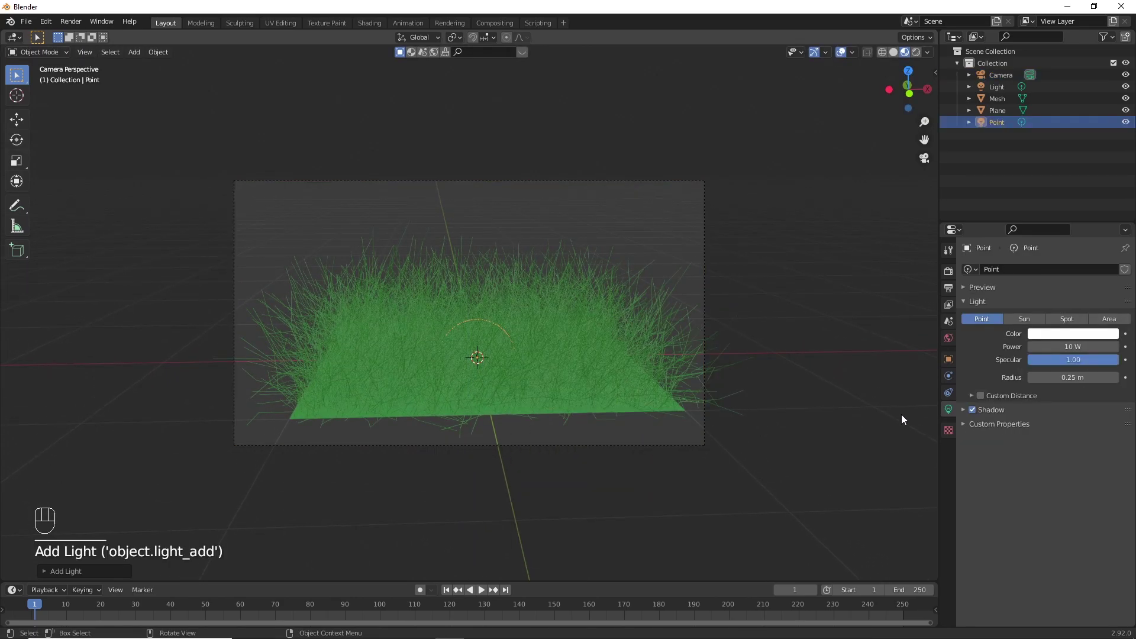
pyautogui.click(1024, 321)
pyautogui.press('g')
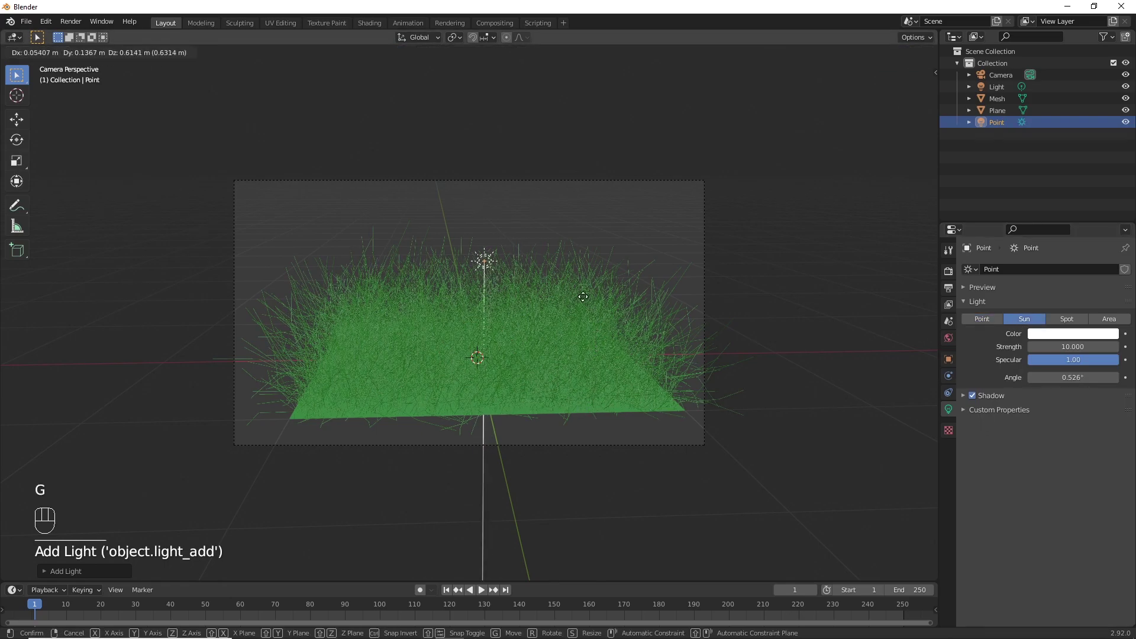
pyautogui.press('z')
pyautogui.click(569, 261)
# Set the sun light's strength to 2 and switch the viewport to Rendered shading
pyautogui.click(1079, 349)
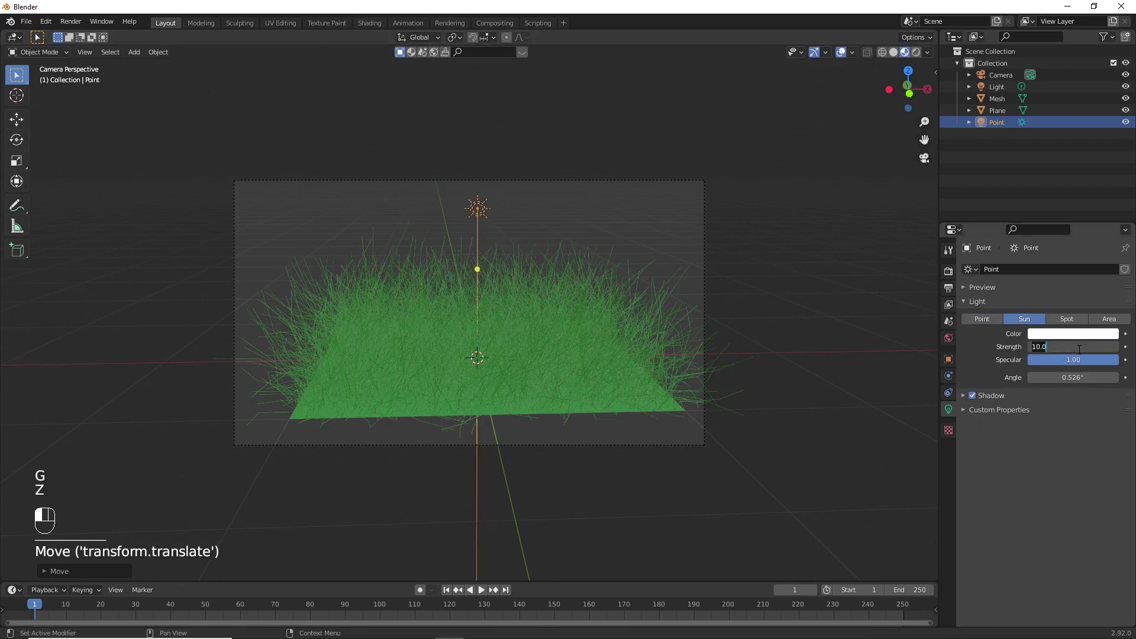
pyautogui.click(915, 53)
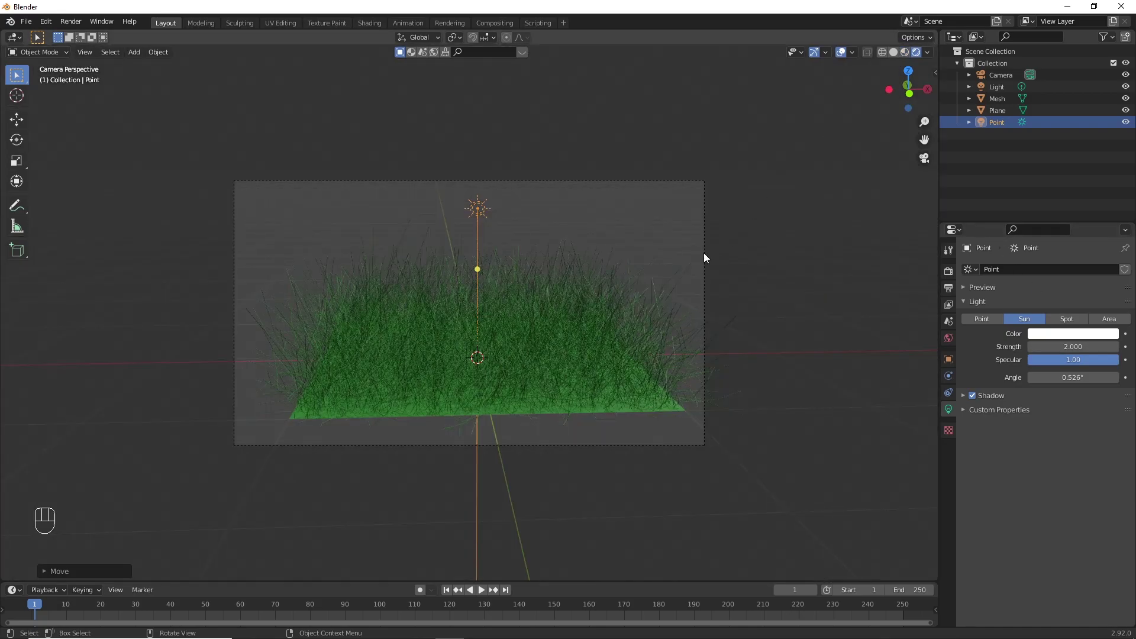
# Shift the camera about 0.04 m along the global X axis to centre the grass in the frame
pyautogui.click(705, 254)
pyautogui.press('g')
pyautogui.press('x')
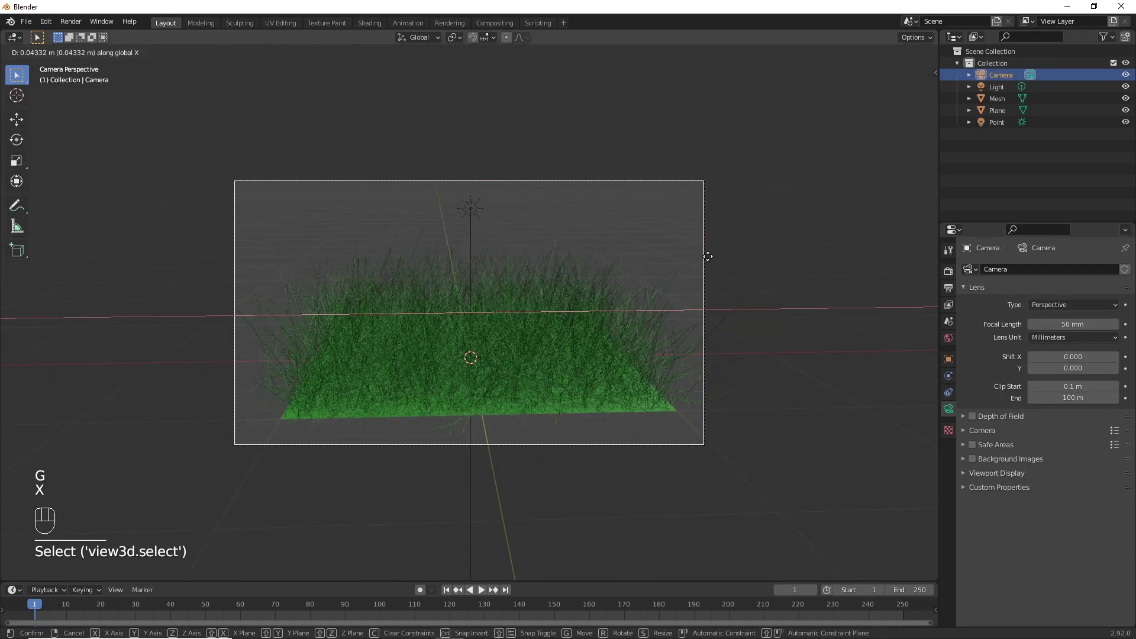
pyautogui.click(671, 318)
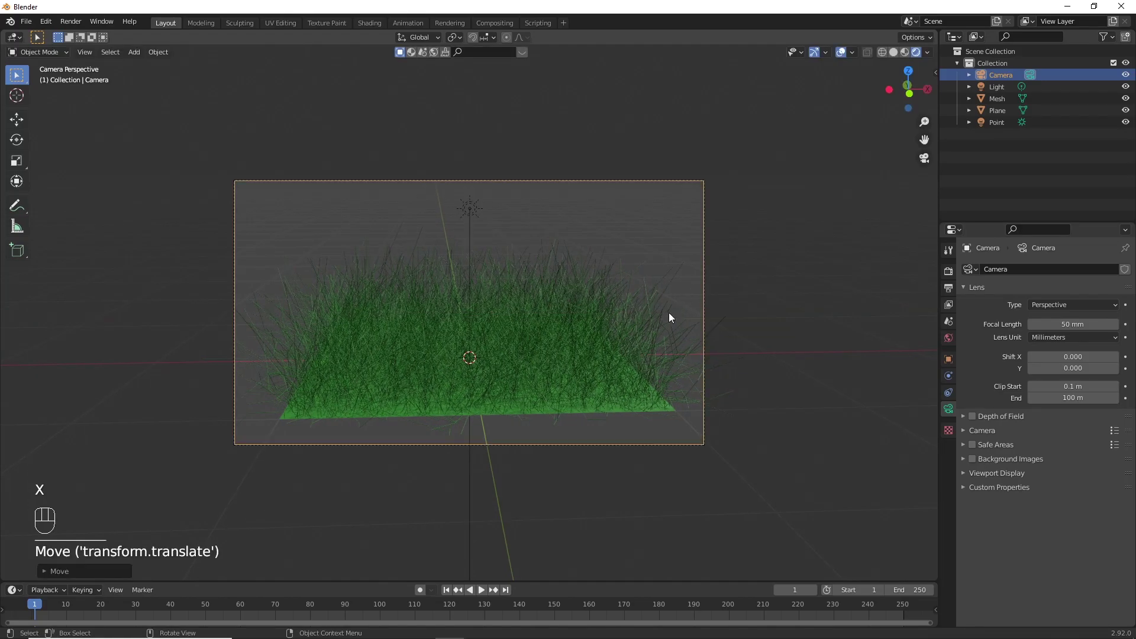
# Render the grass as a still image from the camera and view the whole render result
pyautogui.scroll(3, 595, 385)
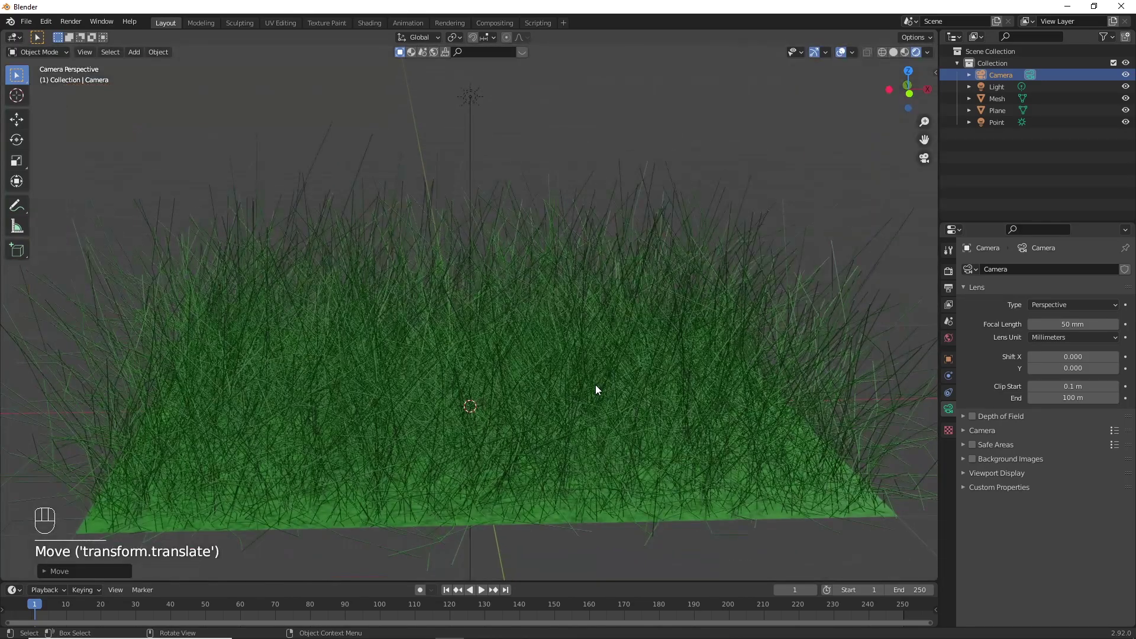
pyautogui.scroll(-2, 596, 385)
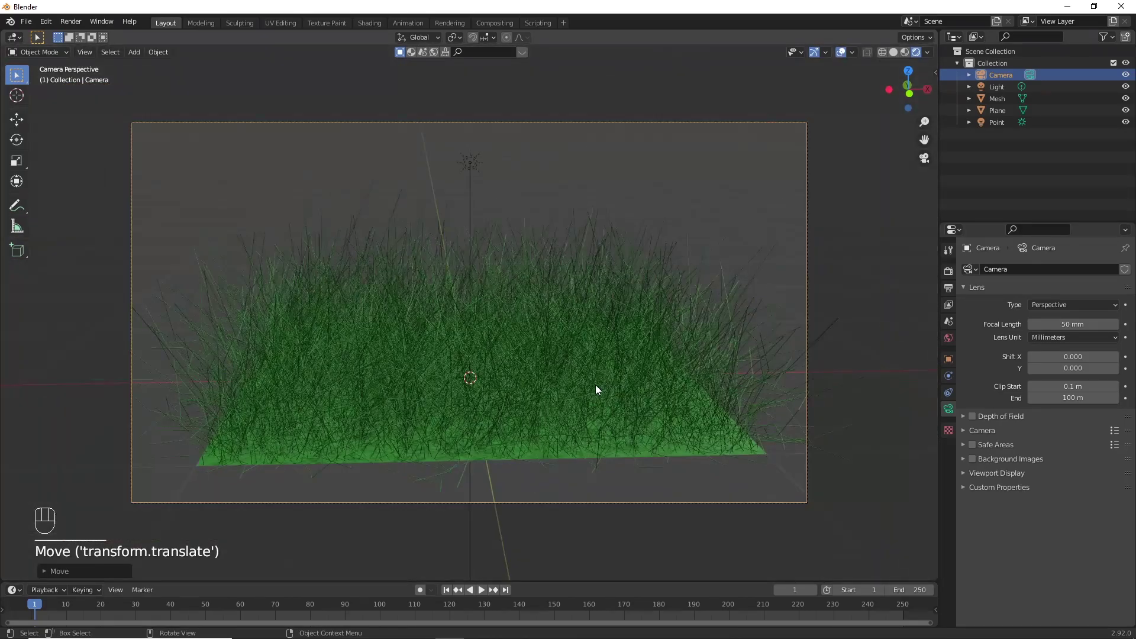
pyautogui.click(72, 22)
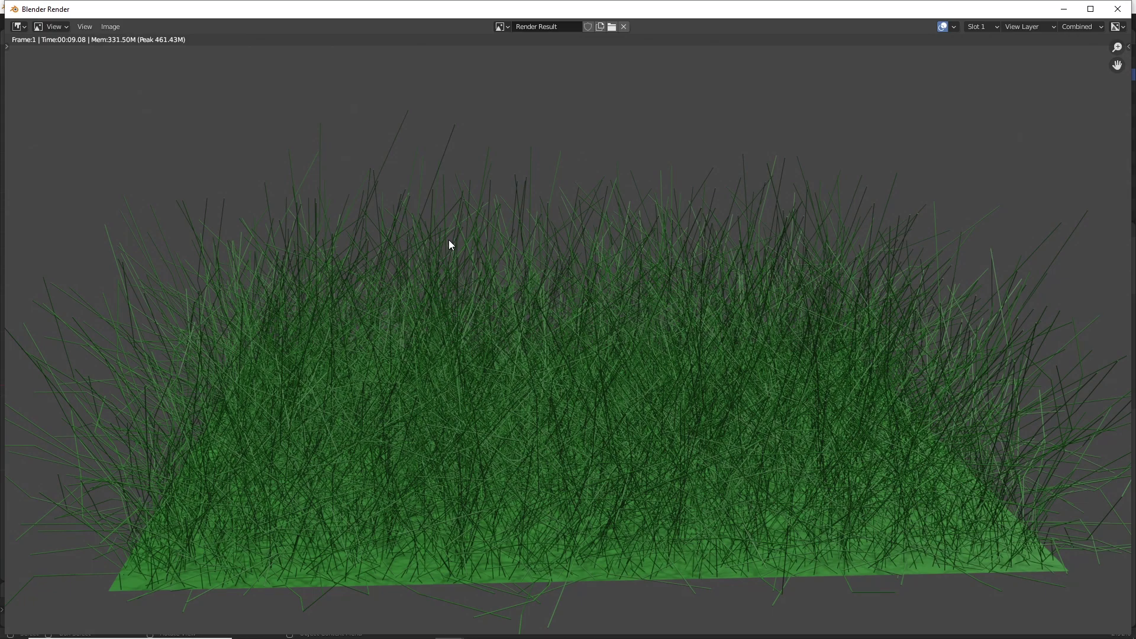
pyautogui.scroll(-1, 449, 240)
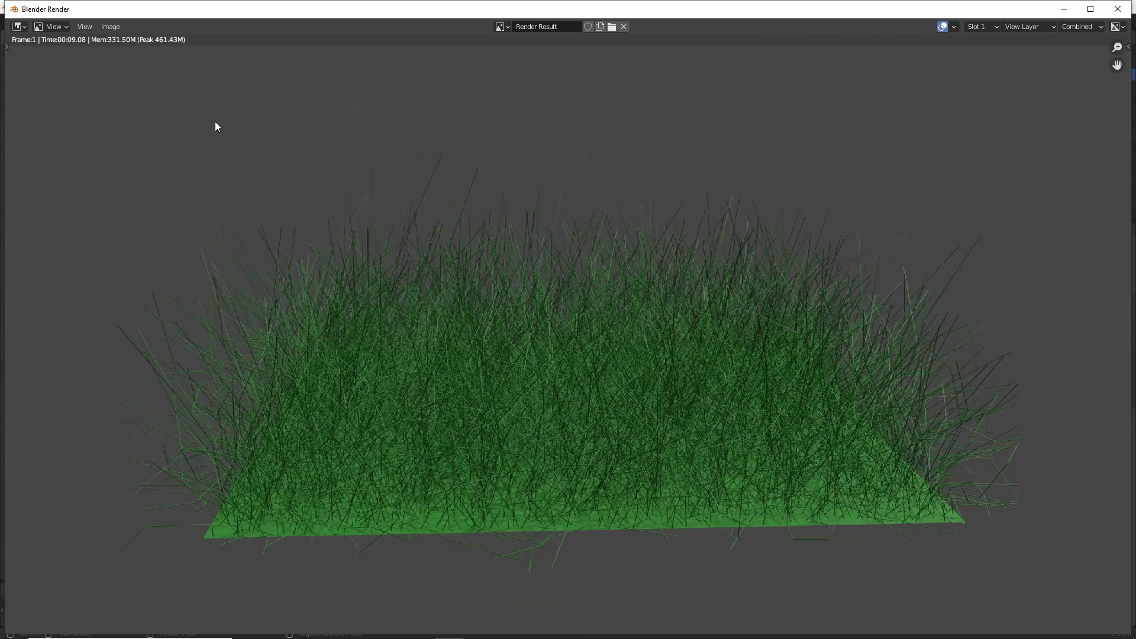